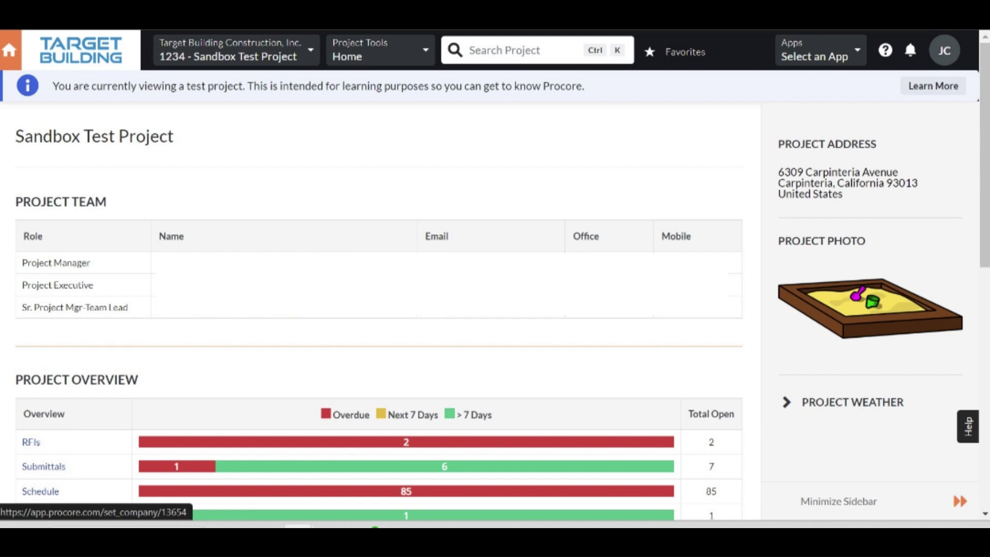
# Open the project/company selector and the Project Tools menu, ending on the Procore Log In page.
pyautogui.click(227, 54)
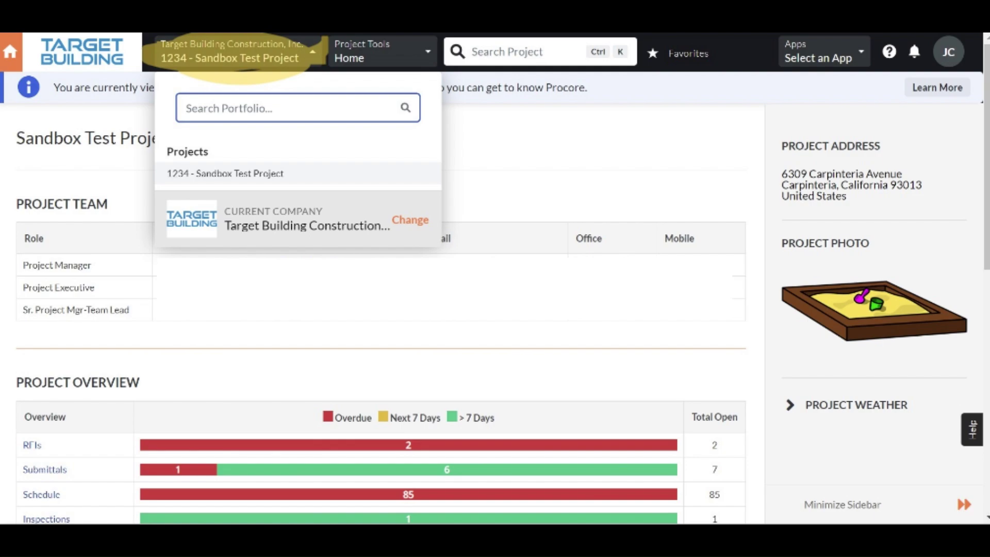
pyautogui.click(382, 51)
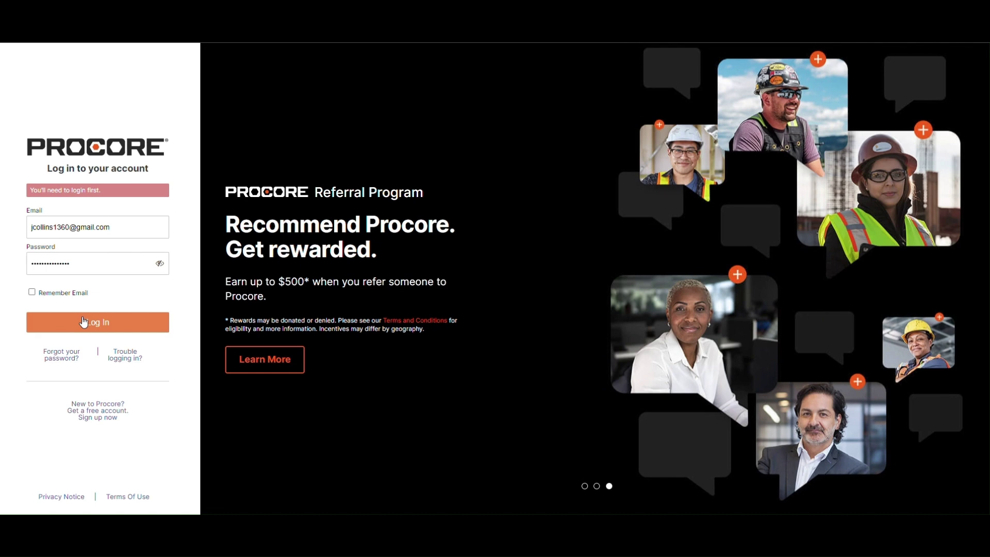
# Log in and add a subcontractor SOV line 'Line Item 1' for $2.00.
pyautogui.click(84, 322)
pyautogui.click(84, 321)
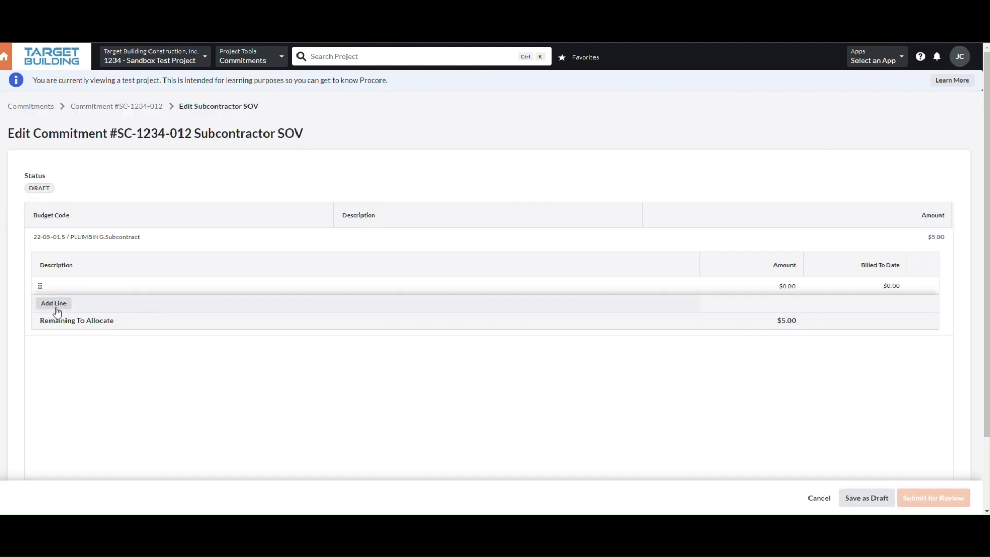
pyautogui.click(53, 304)
pyautogui.click(86, 288)
pyautogui.write('Line Item 1')
pyautogui.press('Tab')
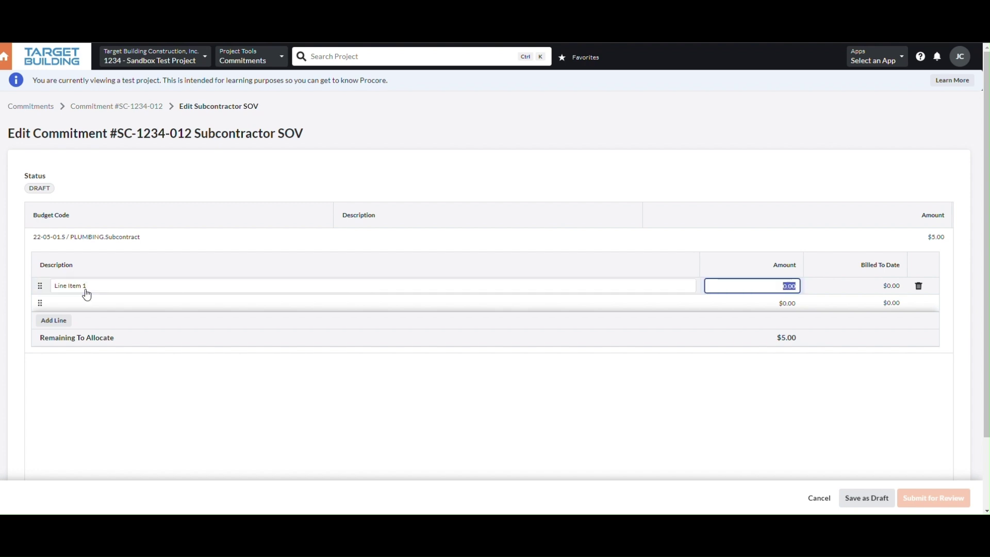
pyautogui.write('2')
pyautogui.press('Tab')
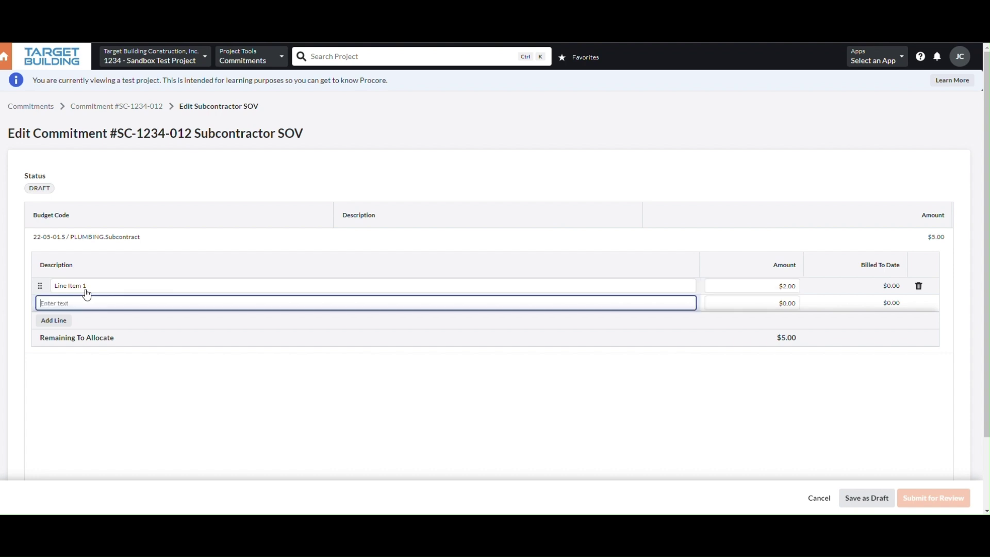
# Add 'Line Item 2' for $3.00 and delete the extra Line Item 3 row.
pyautogui.write('Line Item 2')
pyautogui.press('Tab')
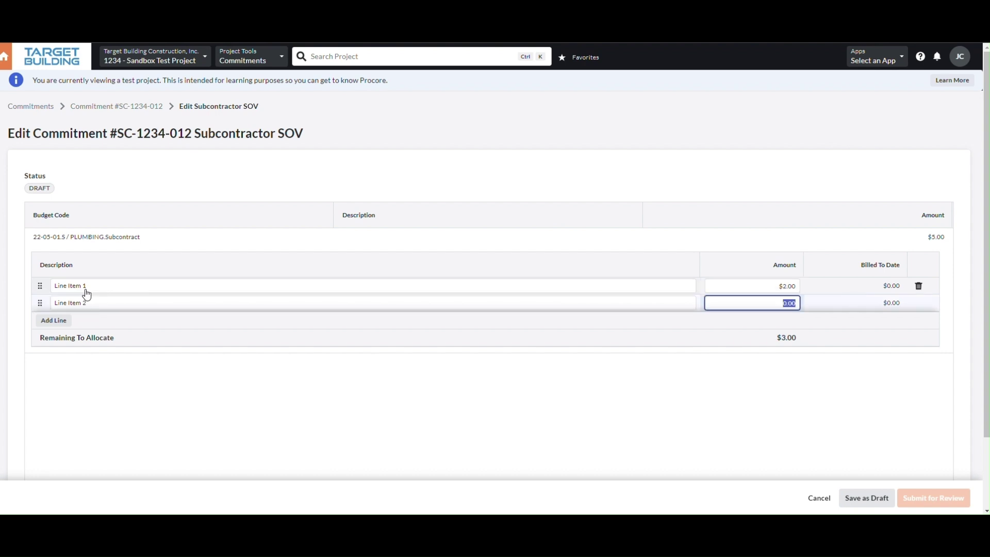
pyautogui.write('3')
pyautogui.press('Tab')
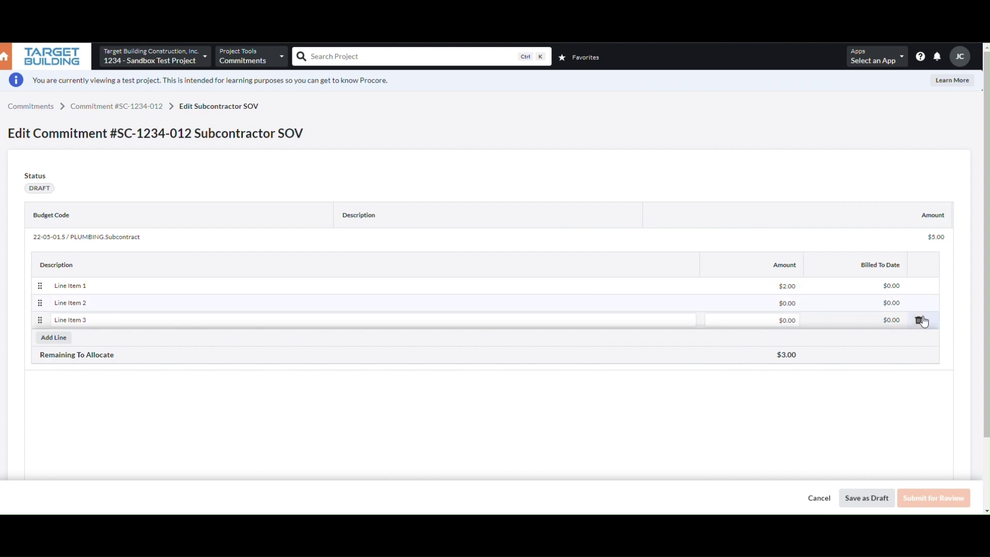
pyautogui.click(919, 321)
pyautogui.click(796, 306)
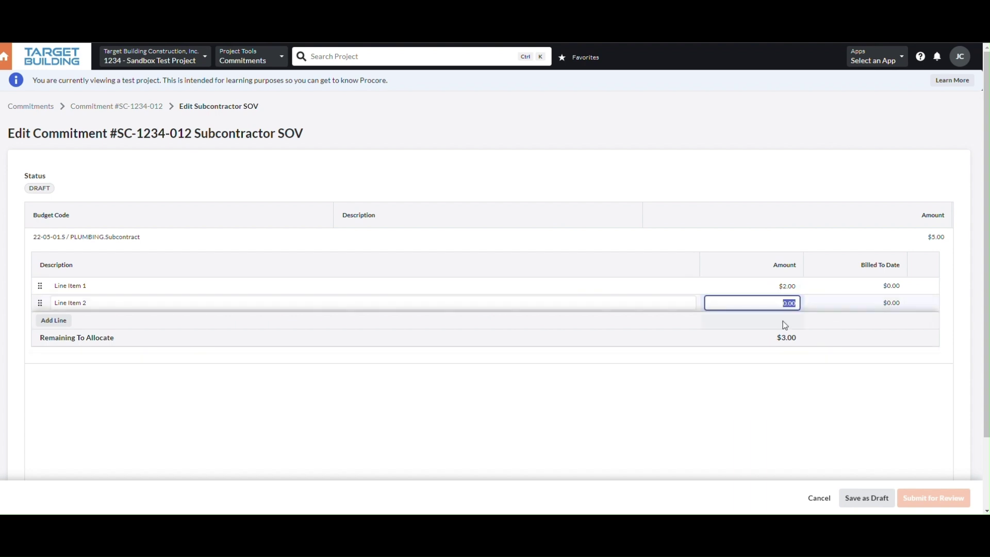
# Change the SOV to Line Item 1 $3.00 and Line Item 2 $2.00, saved as draft.
pyautogui.write('3')
pyautogui.click(761, 361)
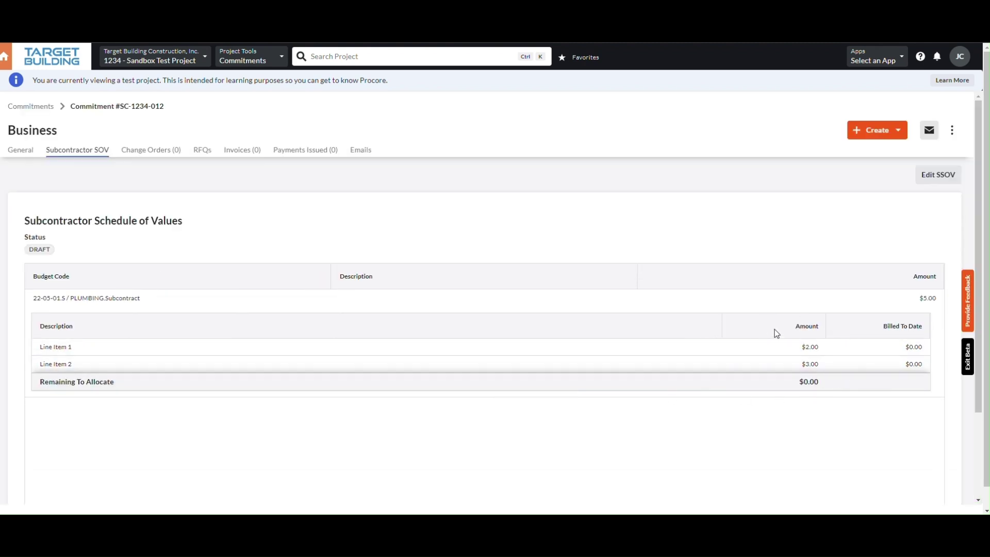
pyautogui.click(937, 176)
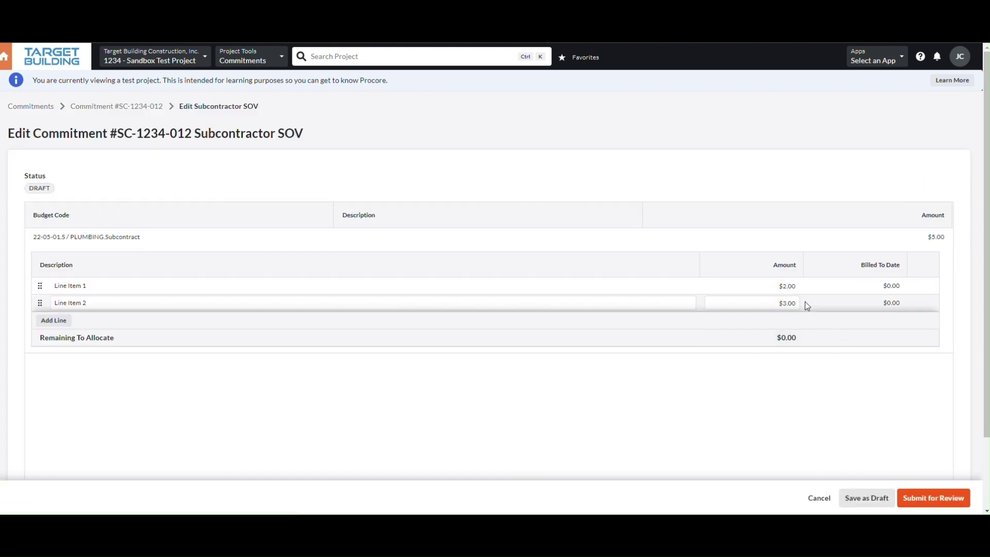
pyautogui.click(774, 286)
pyautogui.write('3')
pyautogui.click(771, 303)
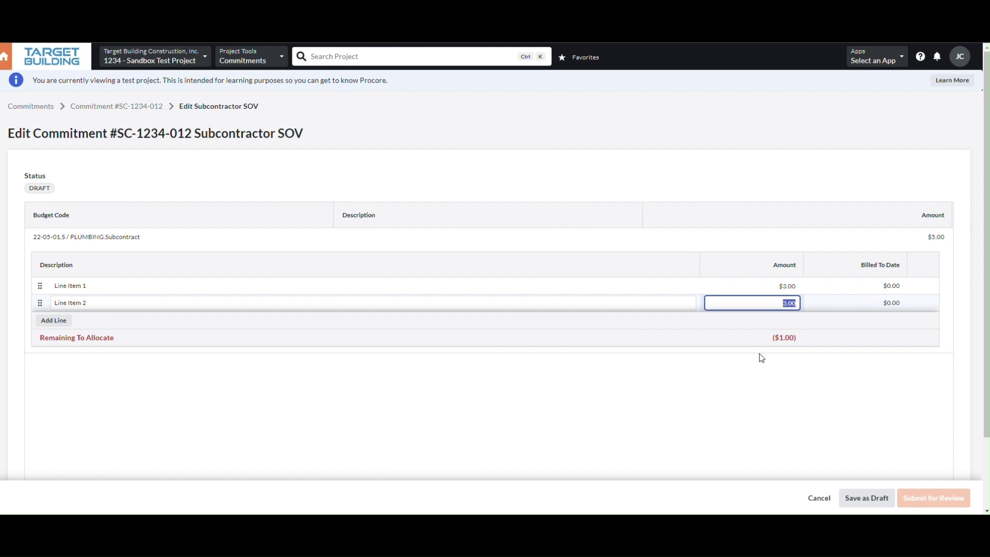
pyautogui.write('2')
pyautogui.click(781, 372)
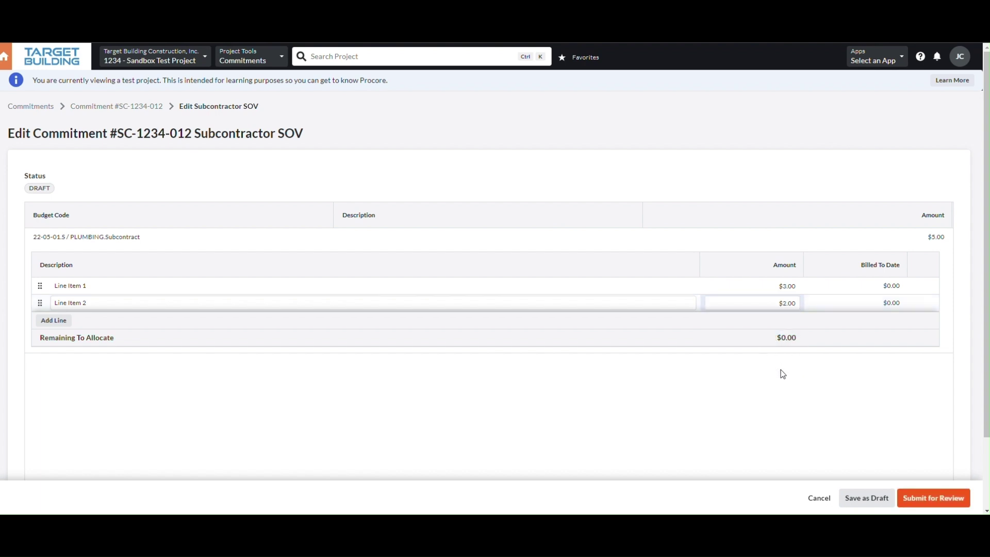
pyautogui.click(867, 498)
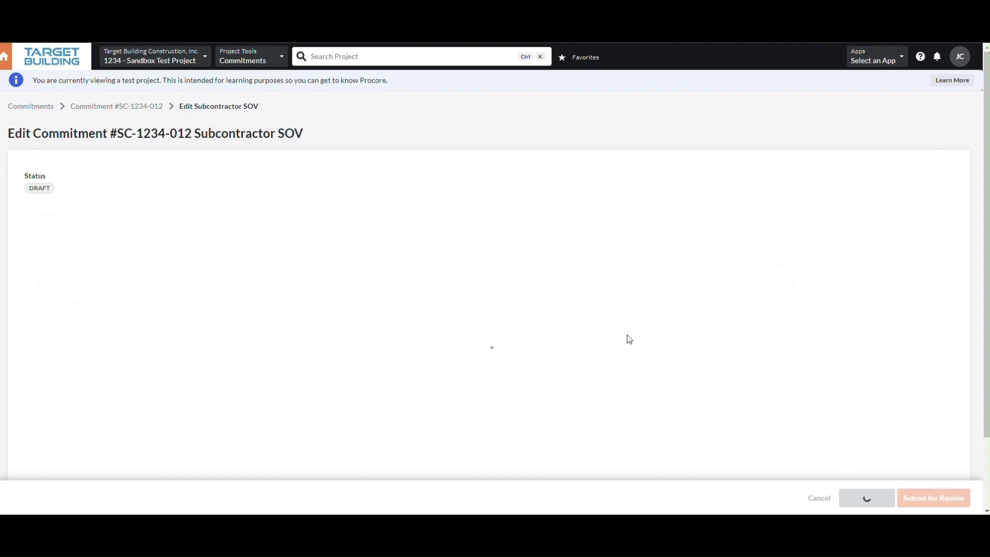
# Submit the revised subcontractor SOV for review.
pyautogui.scroll(-3, 628, 339)
pyautogui.scroll(3, 628, 339)
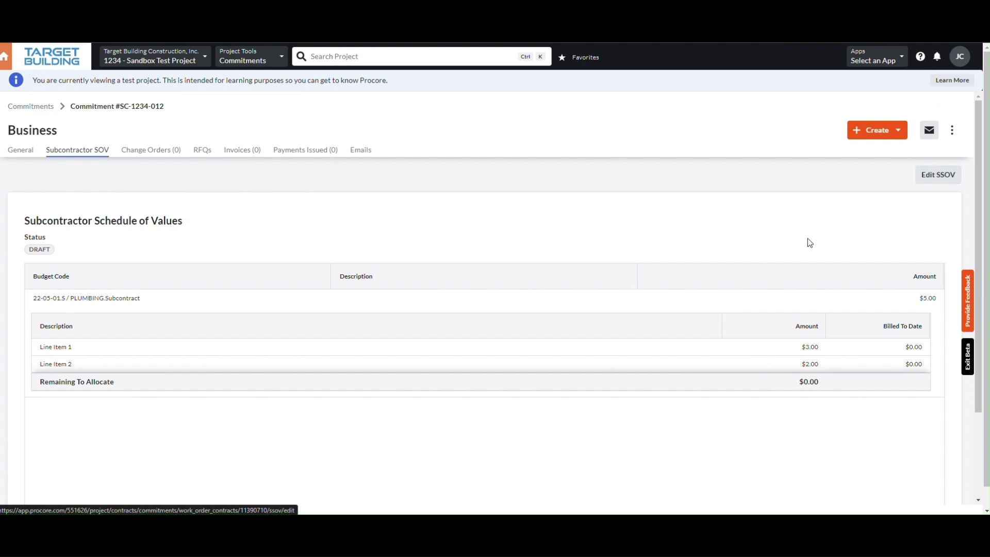
pyautogui.scroll(-3, 774, 255)
pyautogui.scroll(3, 773, 248)
pyautogui.click(924, 178)
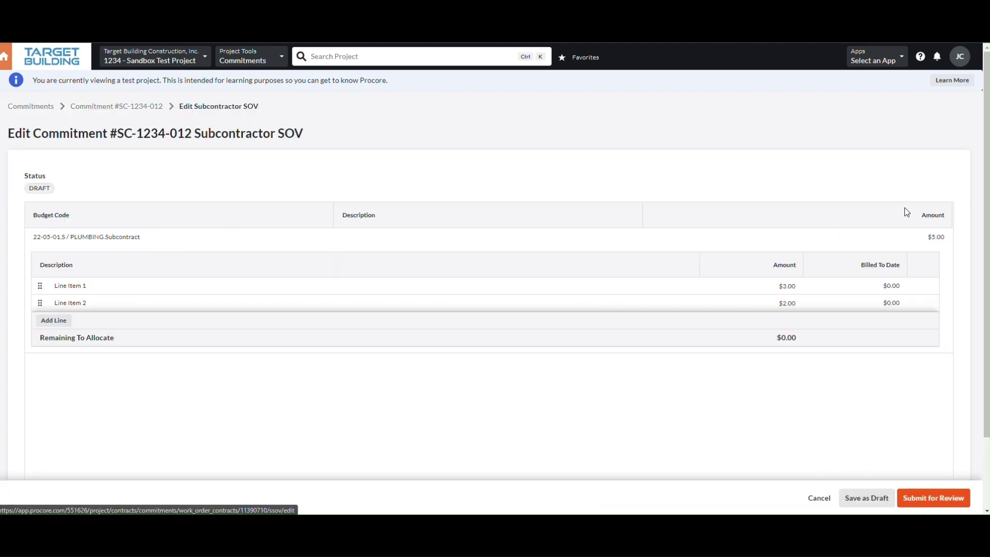
pyautogui.click(957, 508)
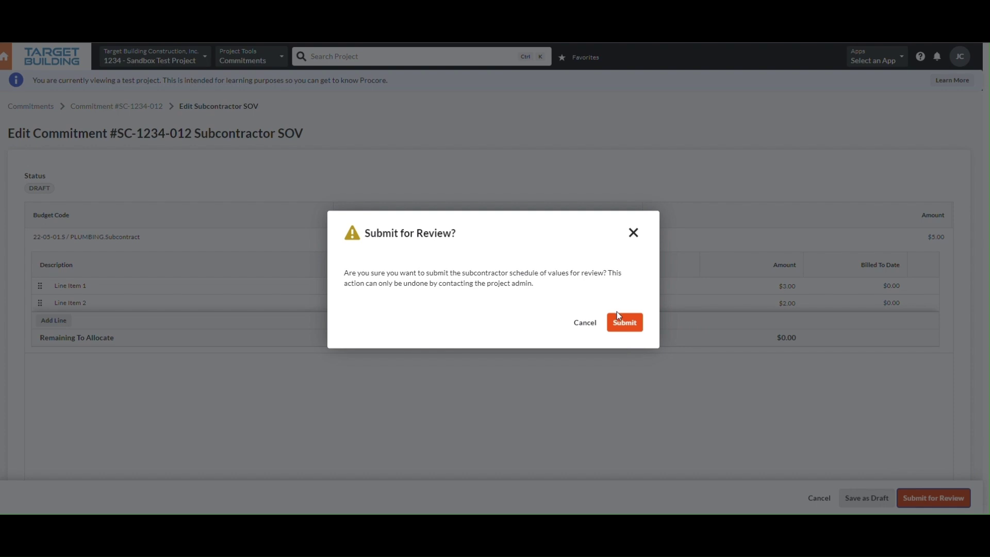
pyautogui.click(624, 323)
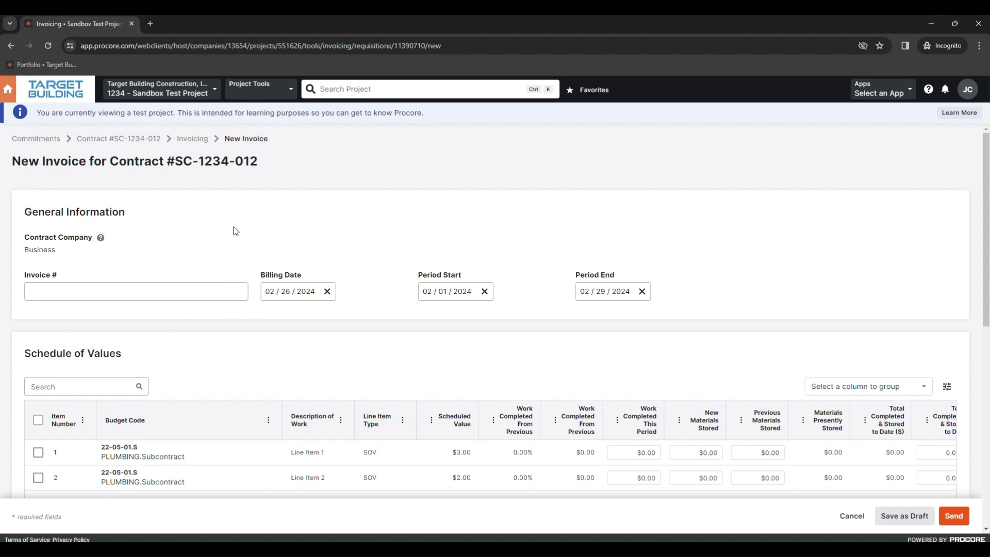
# Enter invoice number 001 on the new invoice.
pyautogui.scroll(-2, 198, 228)
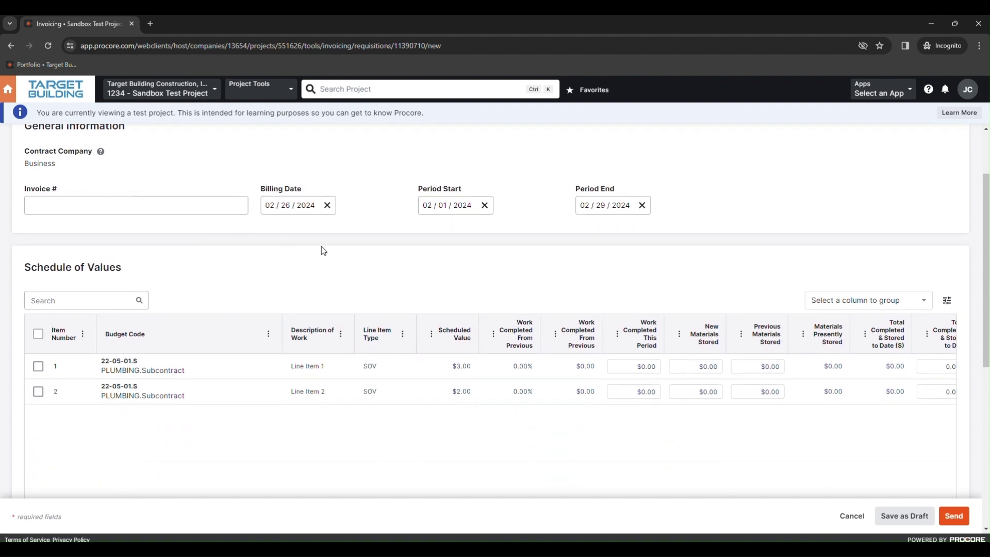
pyautogui.click(62, 207)
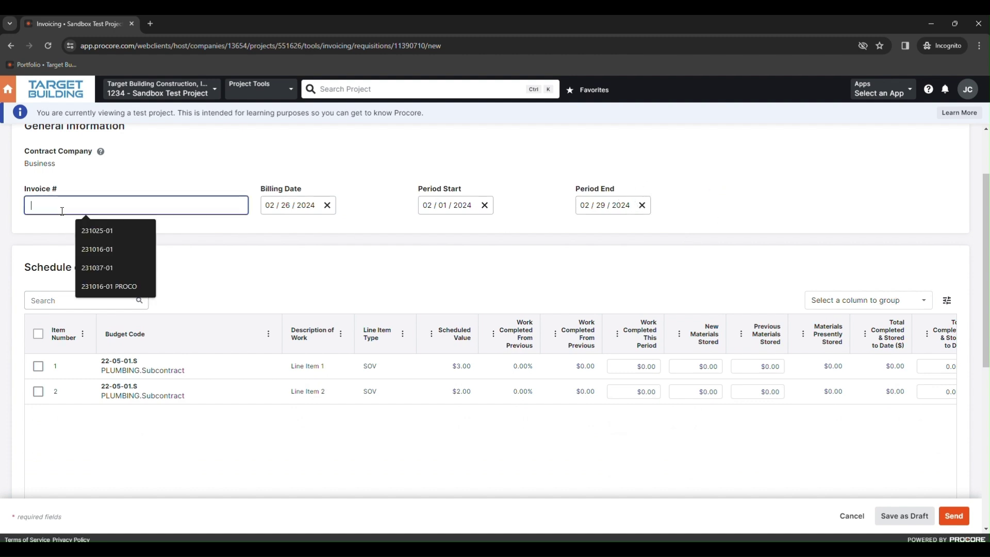
pyautogui.write('001')
pyautogui.click(228, 237)
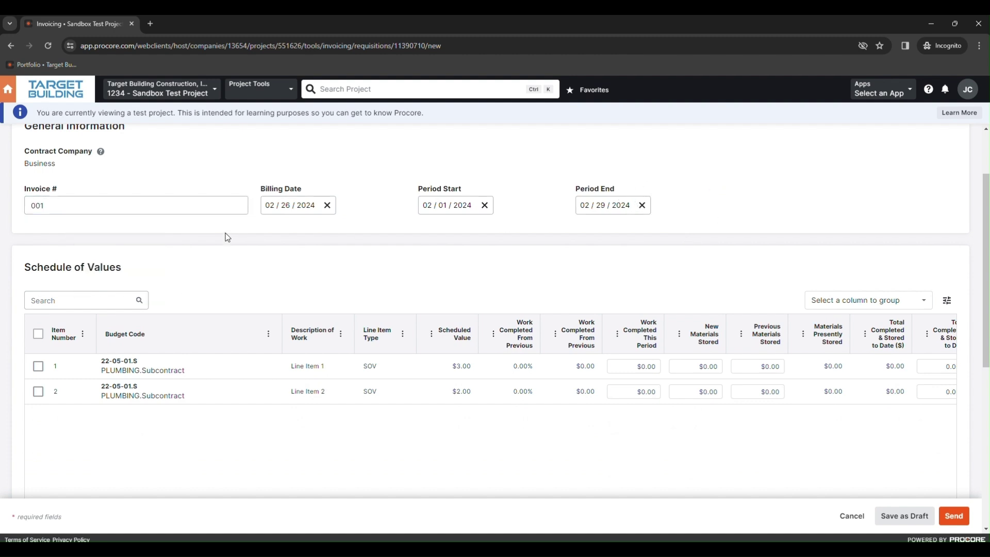
# Bill $1.00 work completed this period on both line items and save as draft.
pyautogui.click(614, 364)
pyautogui.scroll(-2, 612, 362)
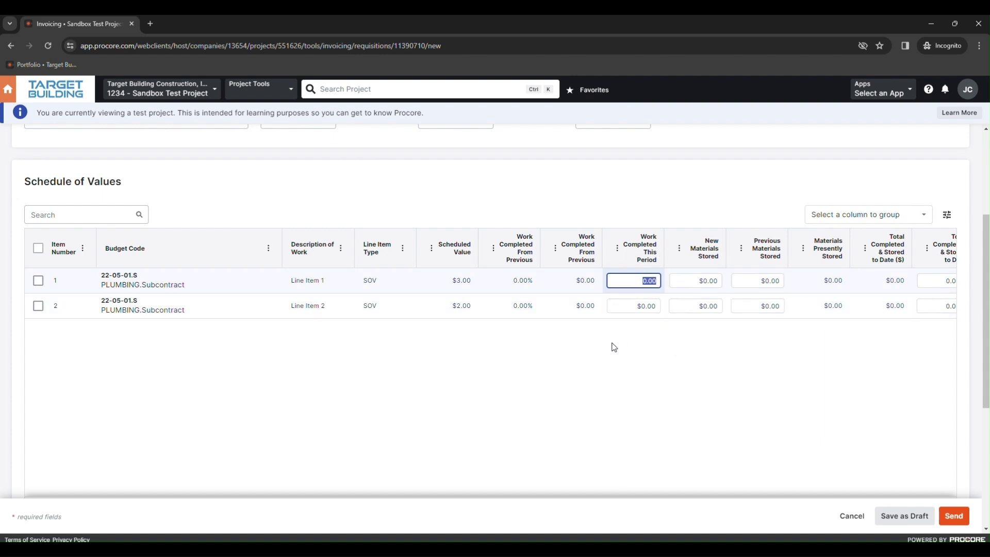
pyautogui.write('1')
pyautogui.press('Tab')
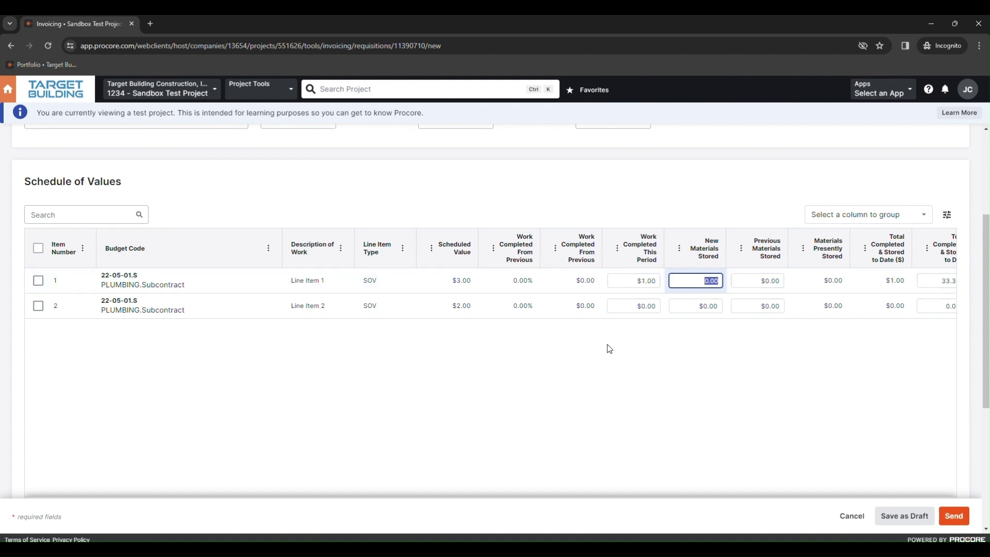
pyautogui.click(635, 304)
pyautogui.write('1')
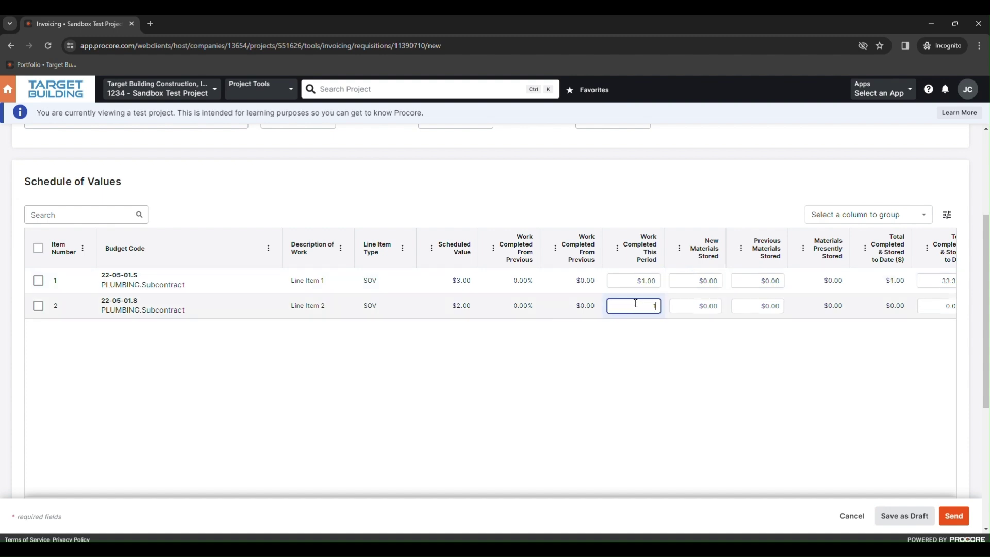
pyautogui.press('Tab')
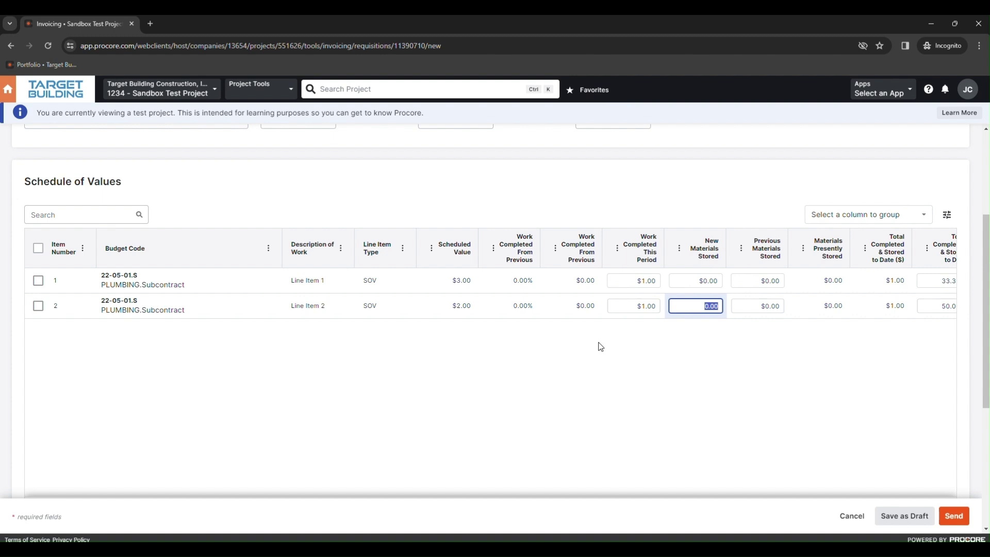
pyautogui.scroll(-2, 582, 352)
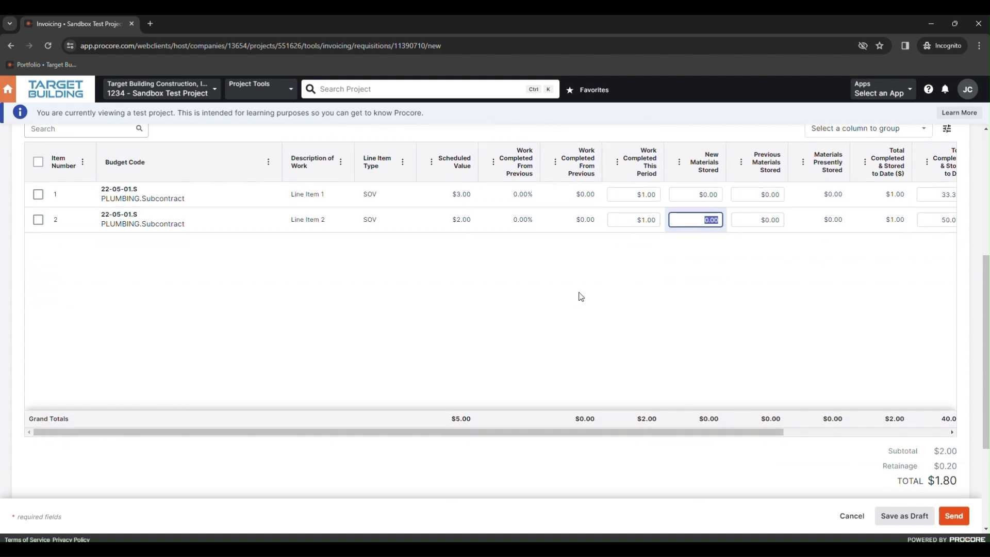
pyautogui.click(886, 515)
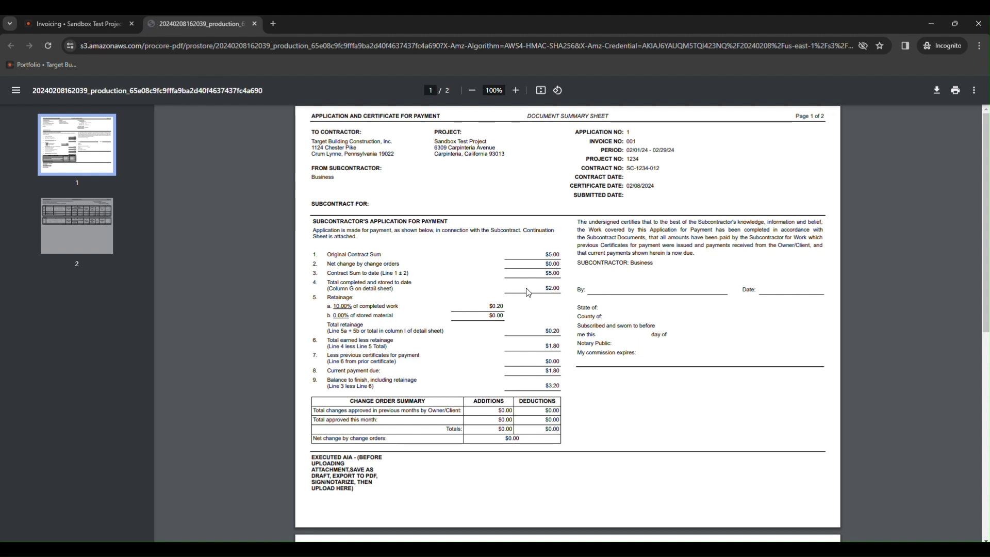
# Download the exported AIA payment application PDF with Ctrl+S.
pyautogui.hotkey('ctrl', 's')
# Attach Executed AIA.pdf to Invoice 001's executed AIA field and send the invoice.
pyautogui.click(79, 23)
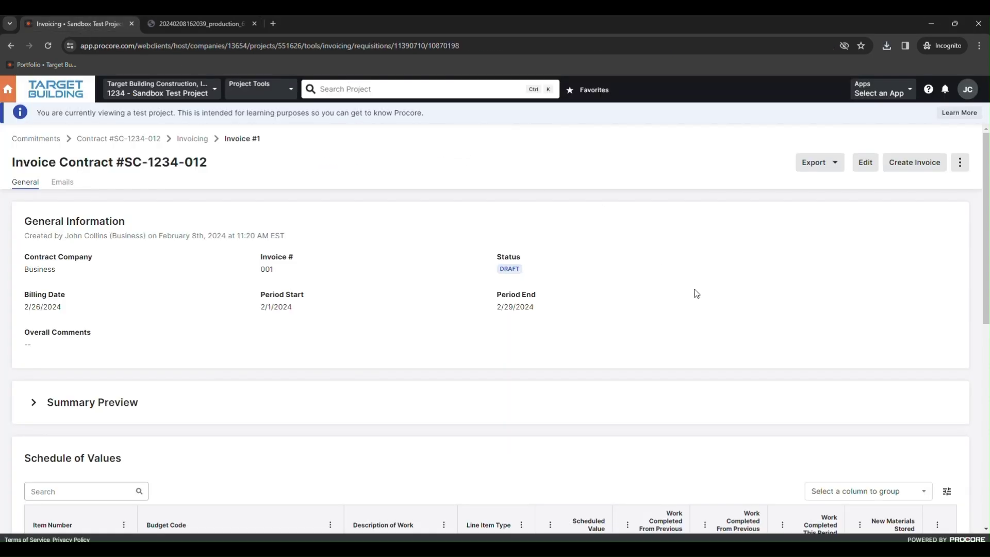
pyautogui.scroll(-8, 709, 301)
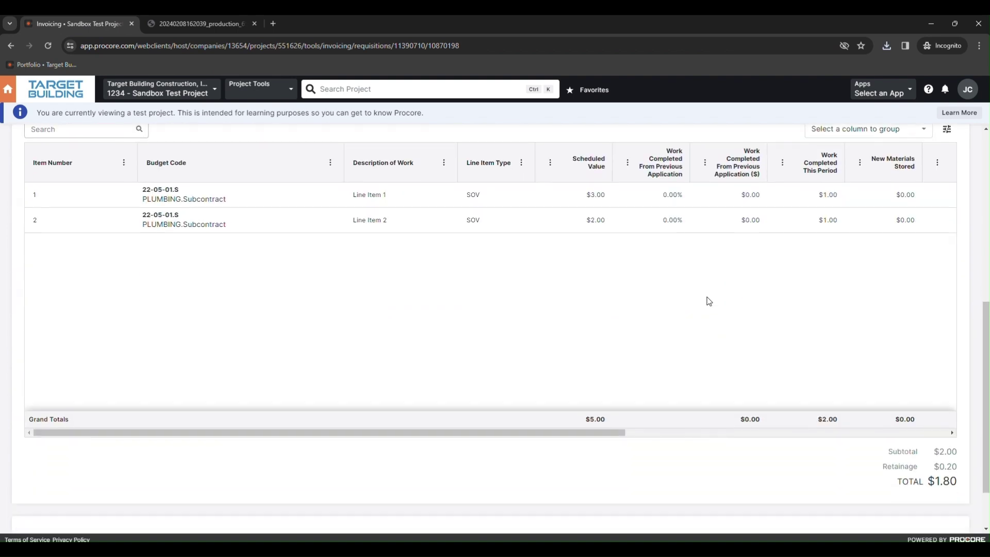
pyautogui.scroll(10, 709, 302)
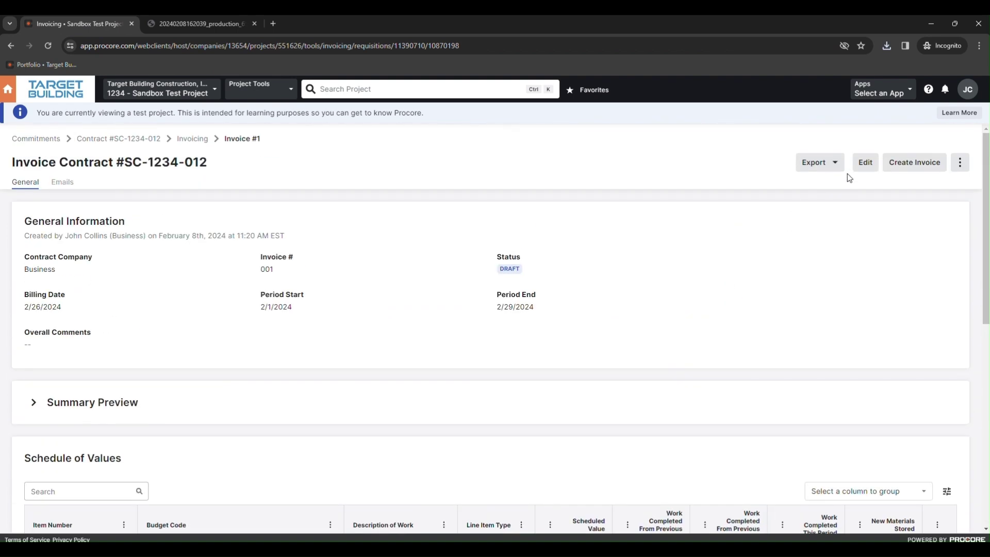
pyautogui.click(868, 169)
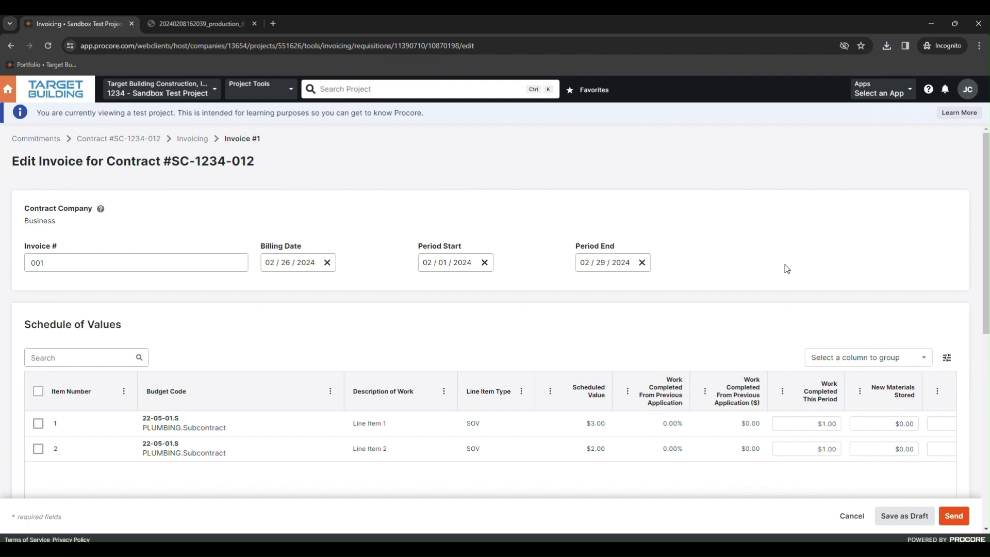
pyautogui.scroll(-8, 678, 357)
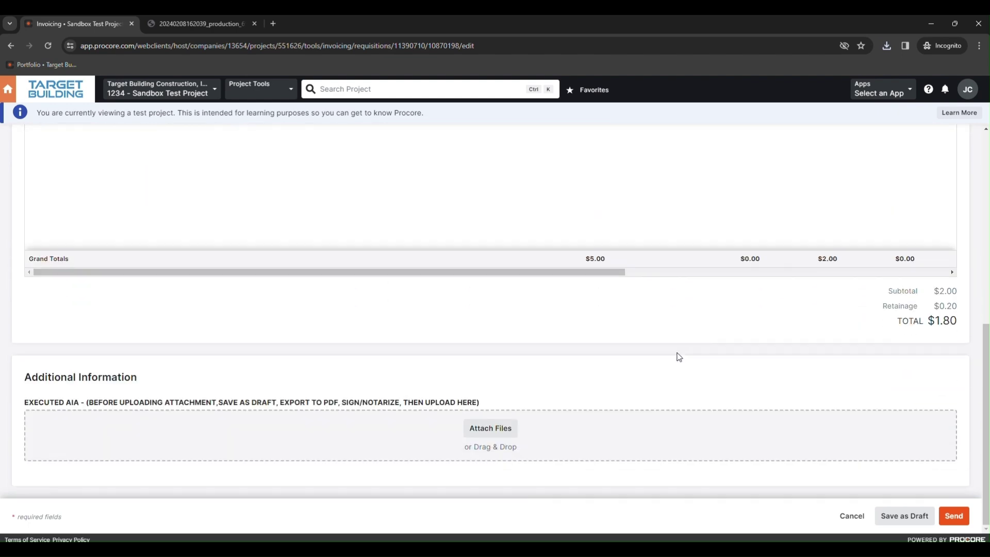
pyautogui.click(491, 429)
pyautogui.click(569, 298)
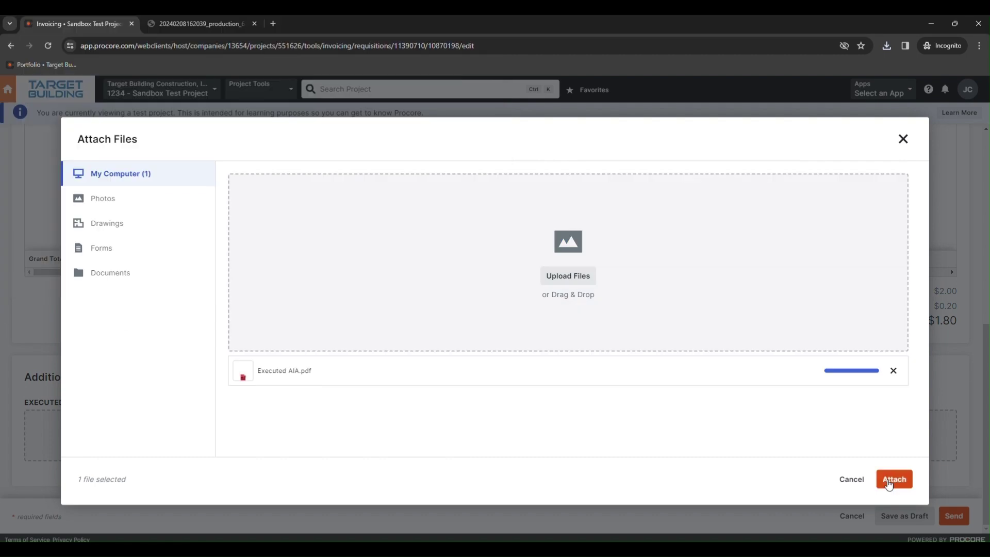
pyautogui.click(888, 481)
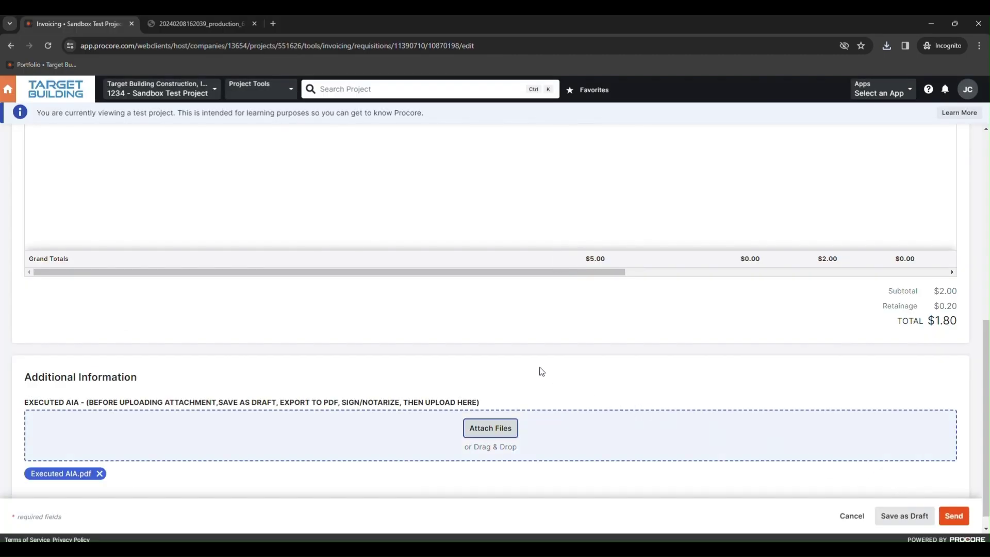
pyautogui.click(954, 516)
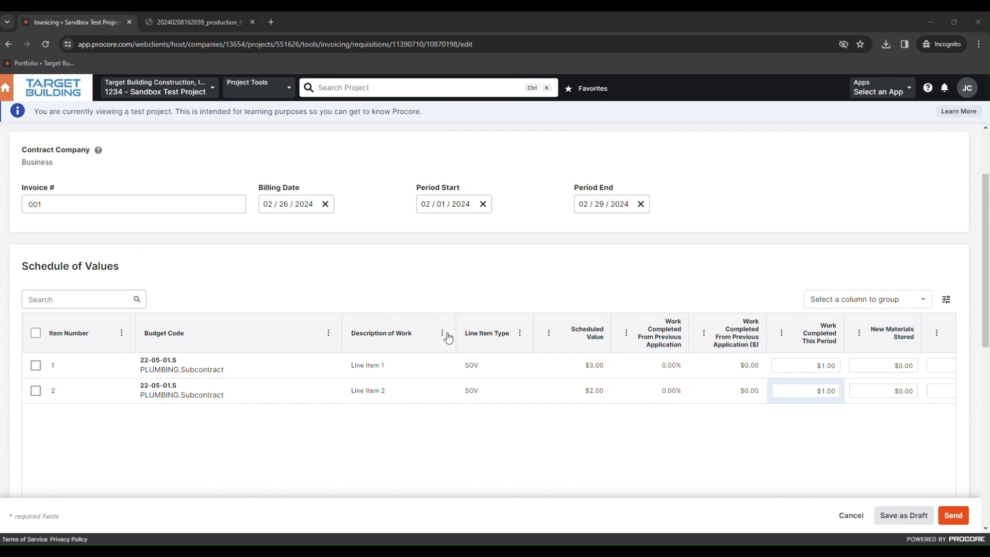
# Attach Lien Waiver.PDF under Lien Waiver, save Invoice 001 as draft, and close the PDF tab.
pyautogui.scroll(-2, 475, 330)
pyautogui.scroll(-8, 487, 326)
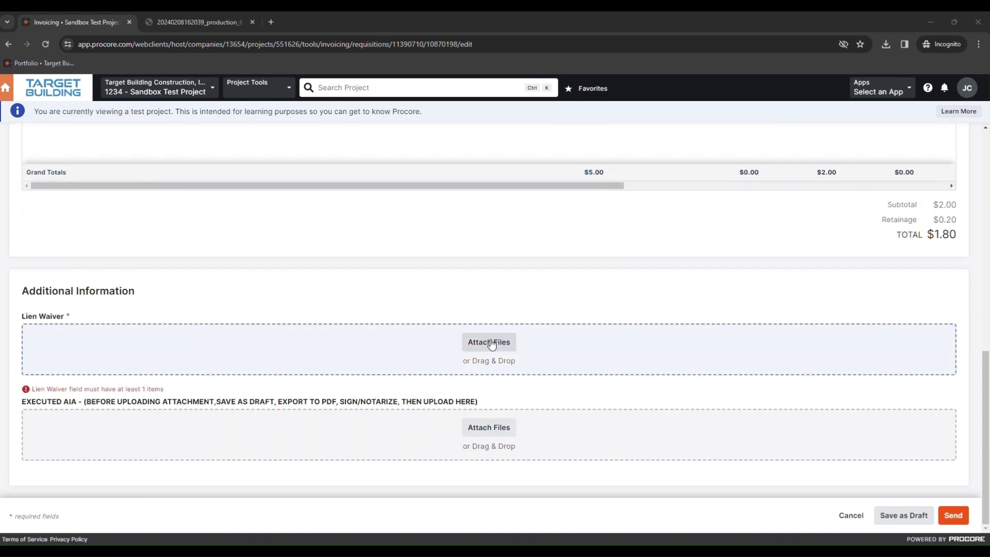
pyautogui.click(491, 344)
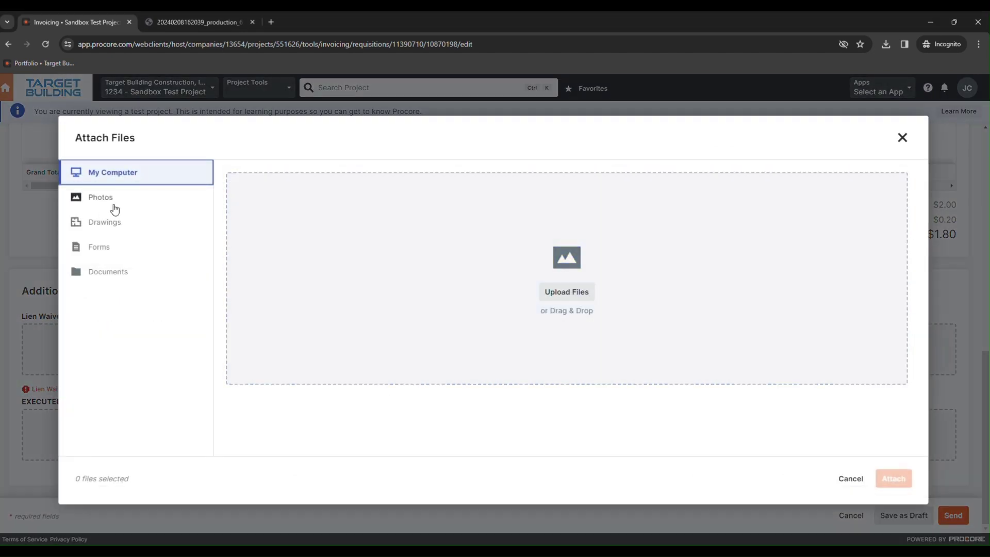
pyautogui.click(572, 308)
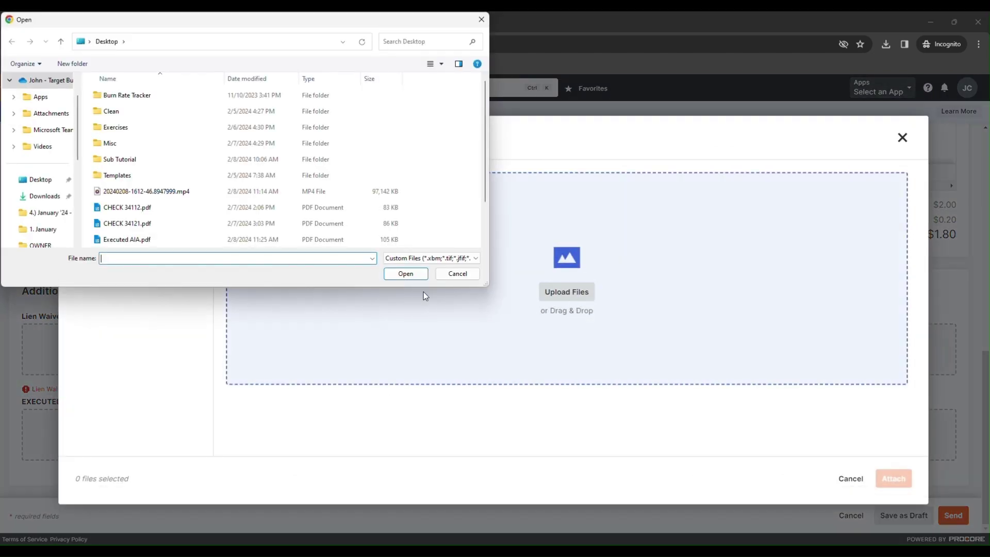
pyautogui.scroll(-1, 215, 204)
pyautogui.doubleClick(178, 240)
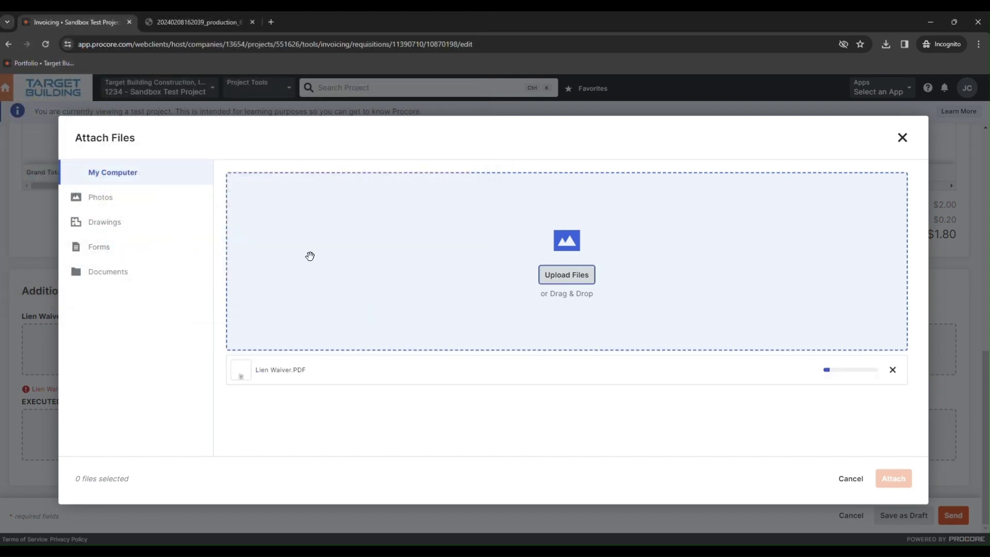
pyautogui.click(892, 478)
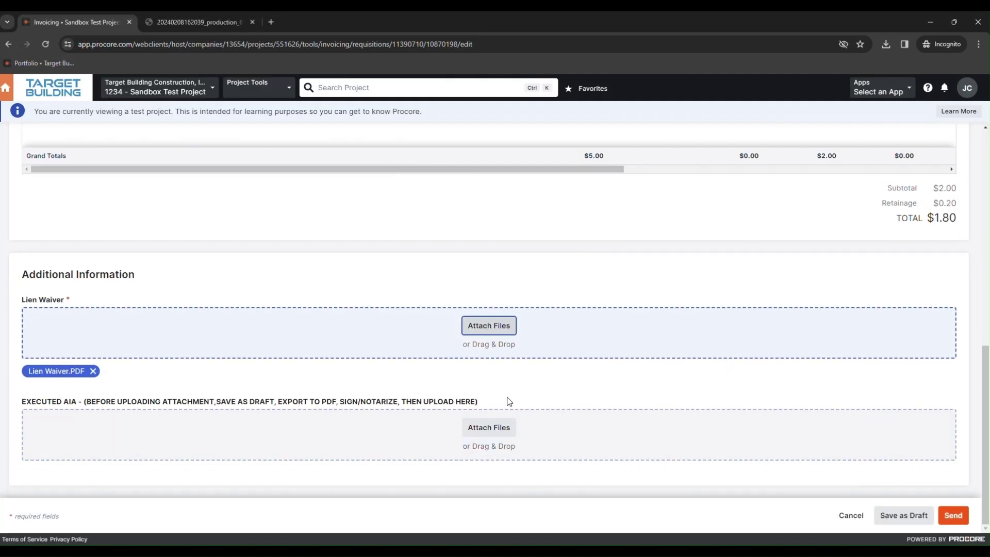
pyautogui.click(914, 521)
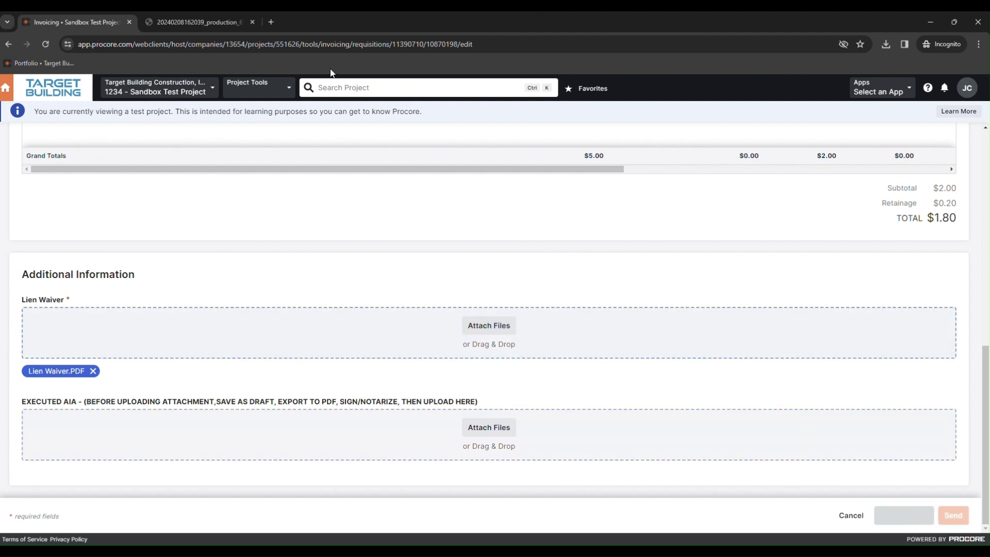
pyautogui.click(253, 21)
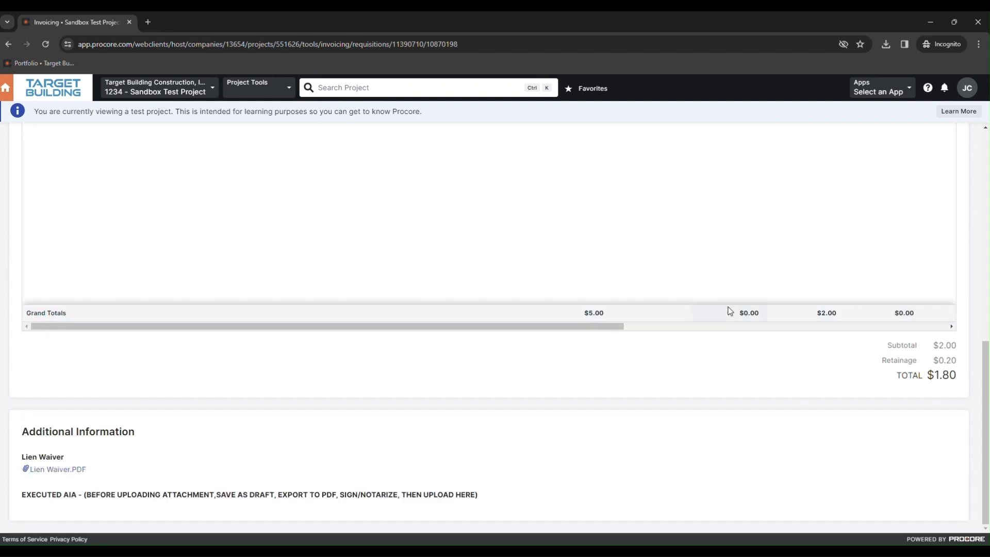
# Re-edit the invoice, attach Executed AIA.pdf again, and send it.
pyautogui.scroll(15, 641, 372)
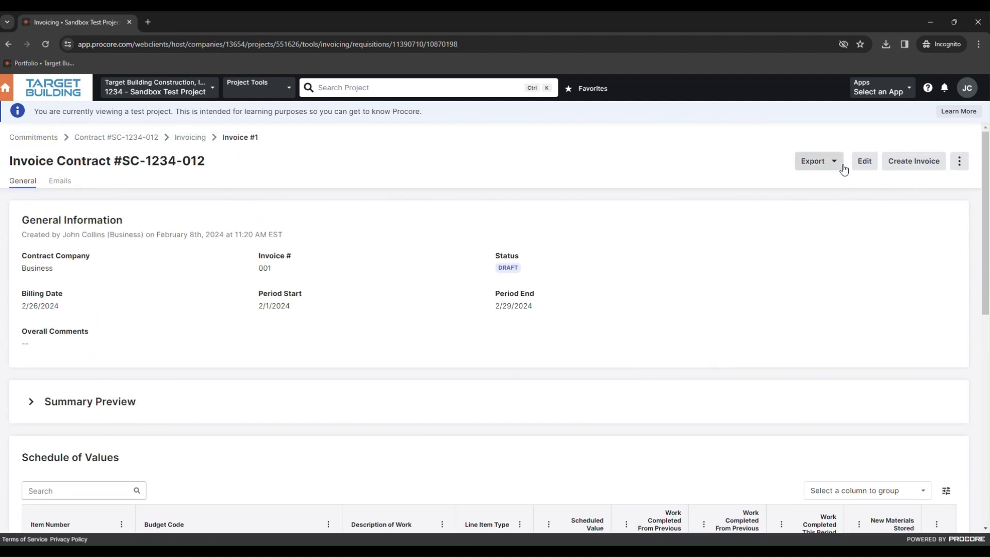
pyautogui.click(867, 164)
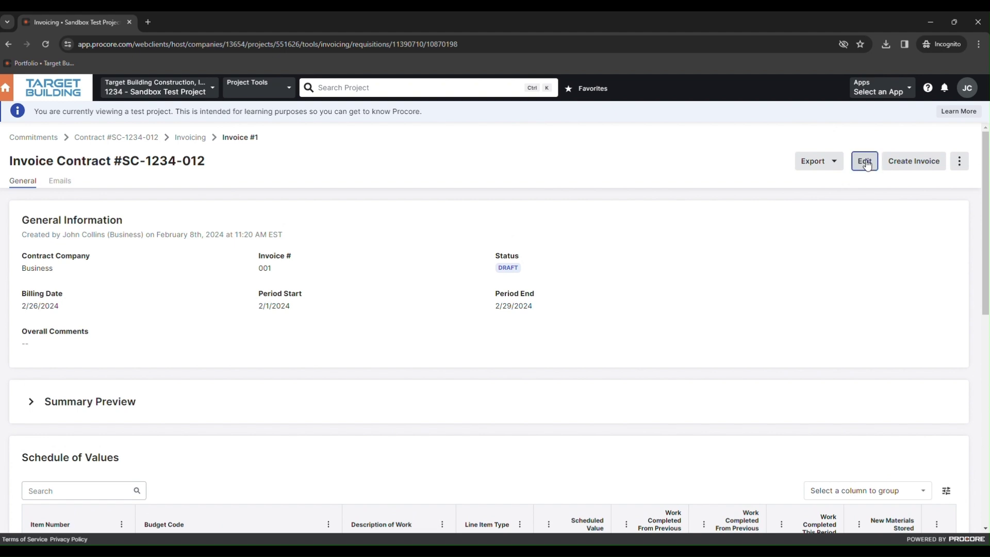
pyautogui.scroll(-10, 770, 317)
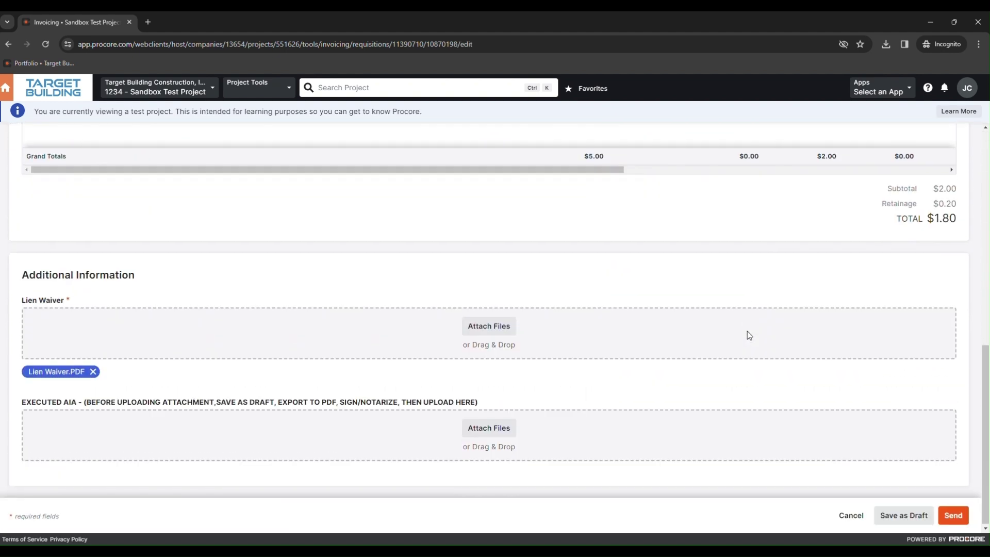
pyautogui.click(493, 432)
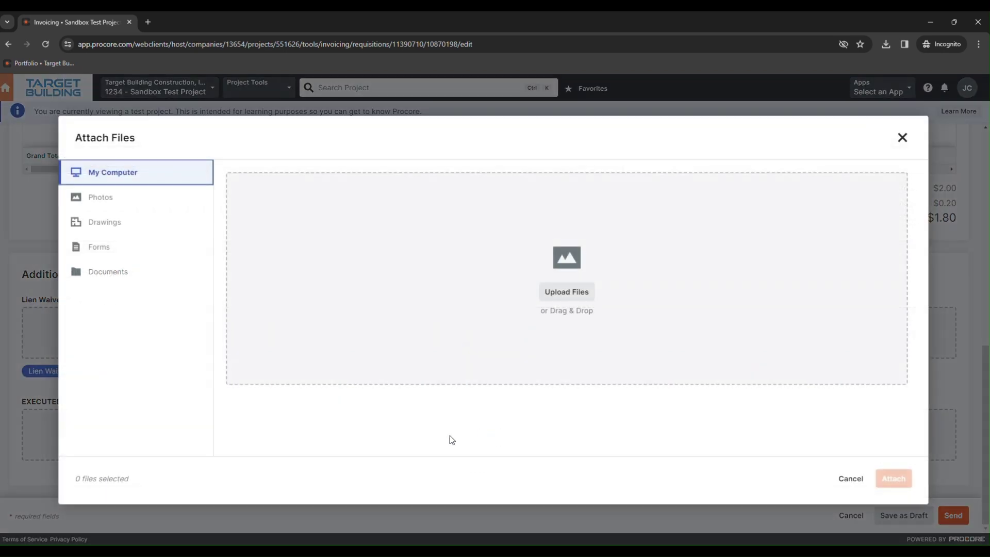
pyautogui.click(583, 302)
pyautogui.press('Return')
pyautogui.click(893, 478)
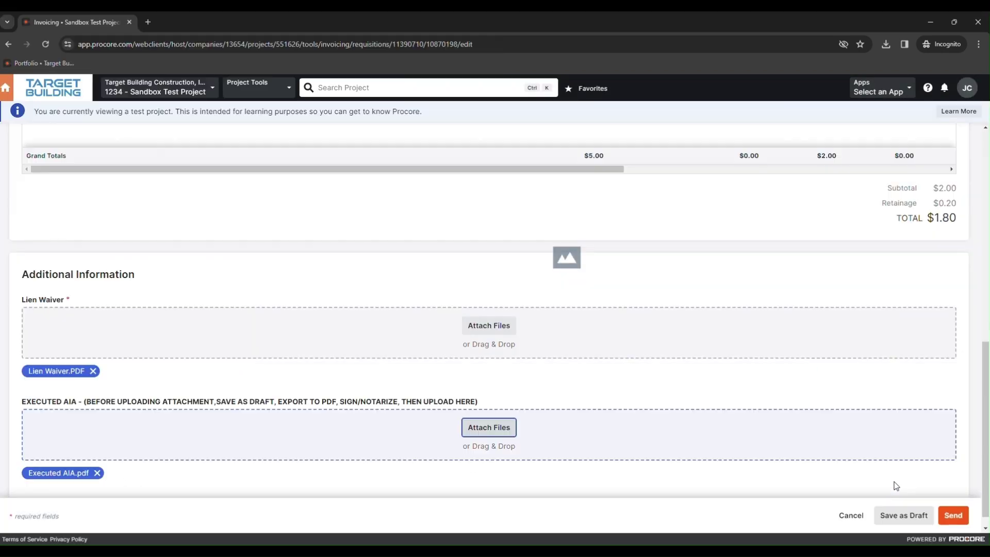
pyautogui.scroll(-1, 841, 479)
pyautogui.click(952, 515)
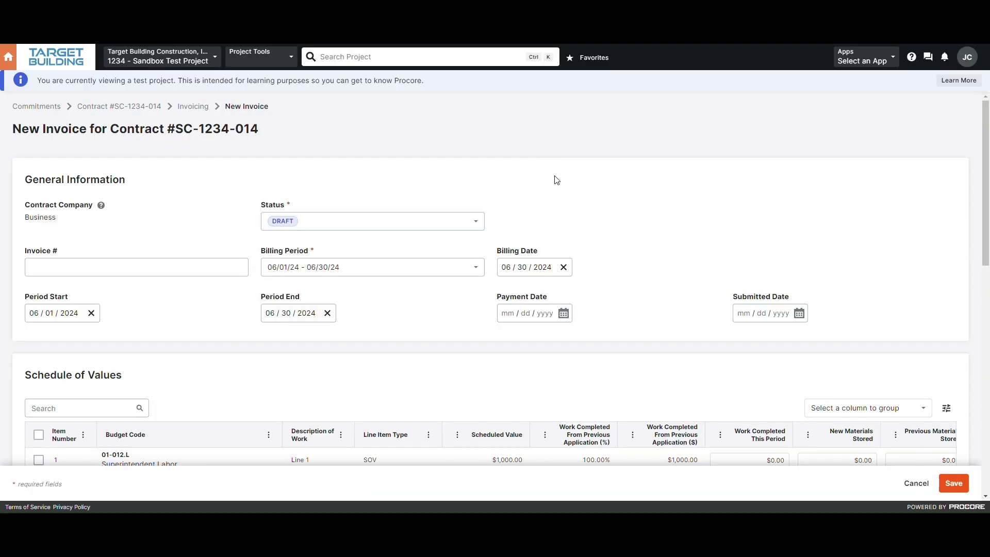
# Enter Total Retainage Released of 100, 120, 55, 200 and 27 on the five schedule lines.
pyautogui.scroll(-5, 565, 170)
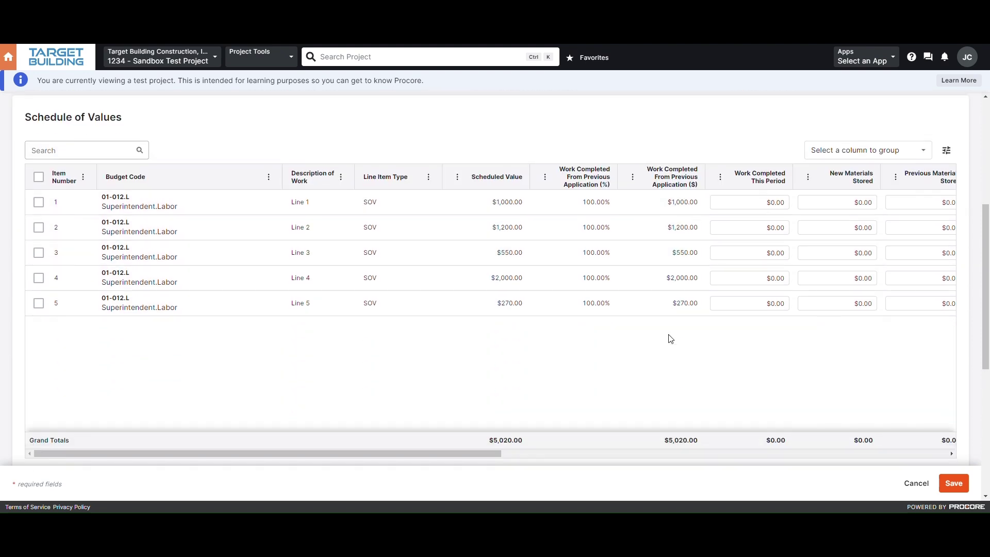
pyautogui.moveTo(479, 455); pyautogui.dragTo(625, 462)
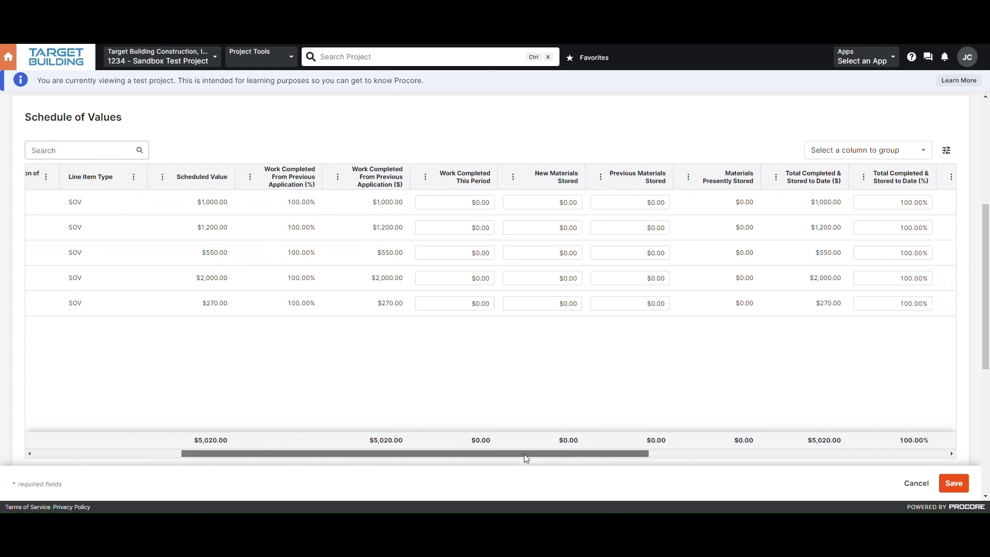
pyautogui.moveTo(524, 453); pyautogui.dragTo(874, 439)
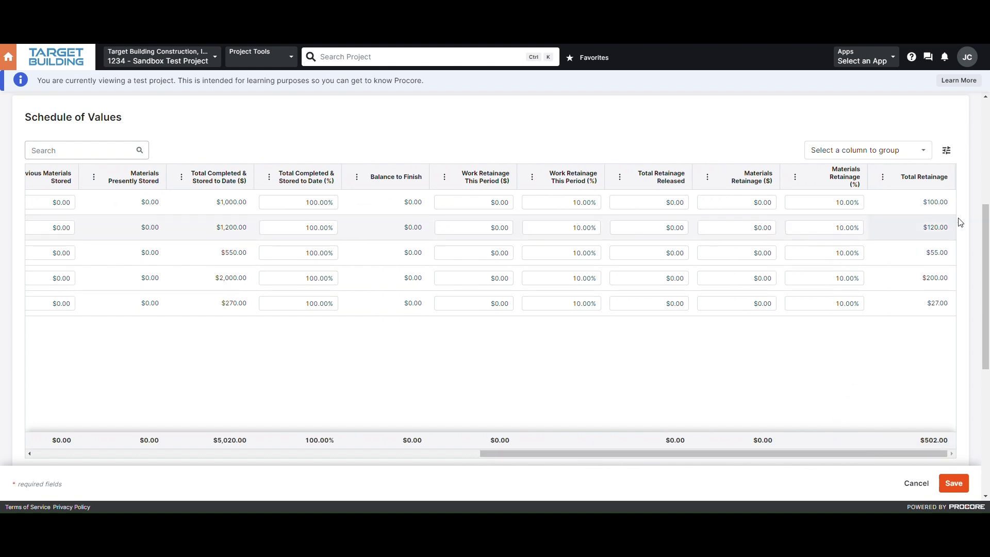
pyautogui.click(663, 206)
pyautogui.write('100')
pyautogui.click(671, 230)
pyautogui.write('120')
pyautogui.click(671, 252)
pyautogui.write('55')
pyautogui.click(669, 277)
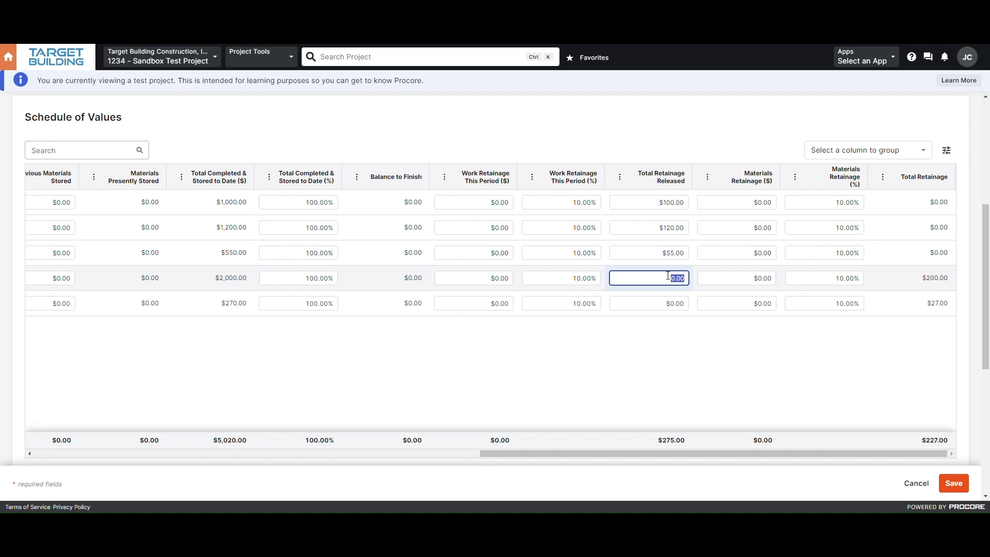
pyautogui.write('200')
pyautogui.click(668, 303)
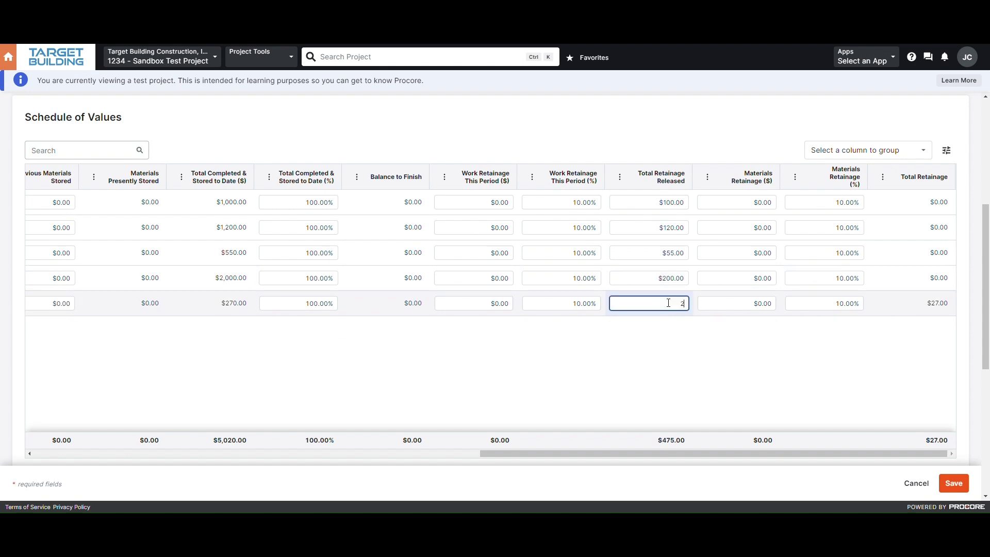
pyautogui.click(706, 342)
pyautogui.scroll(-3, 721, 330)
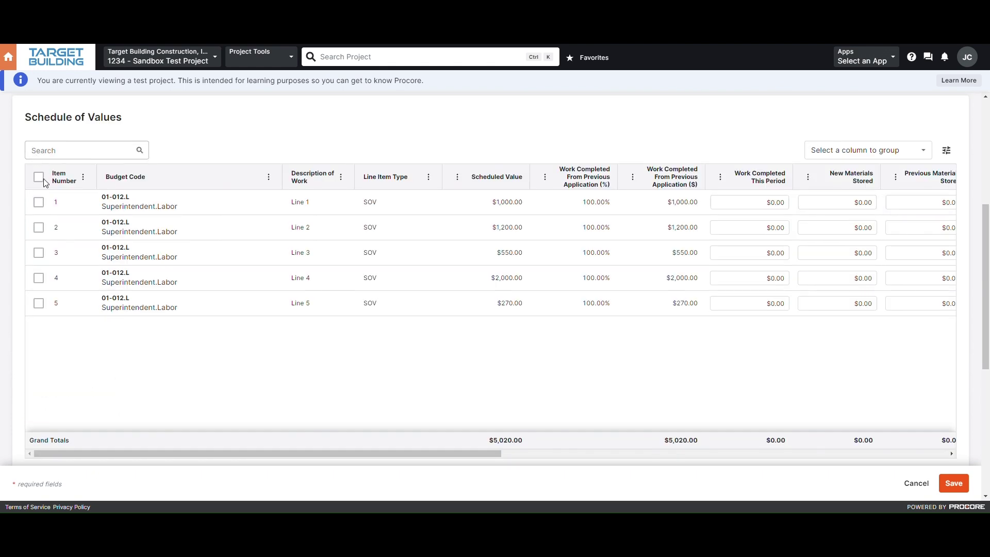
# Select all five schedule lines and apply 100% Retainage Released through Edit Values.
pyautogui.click(39, 178)
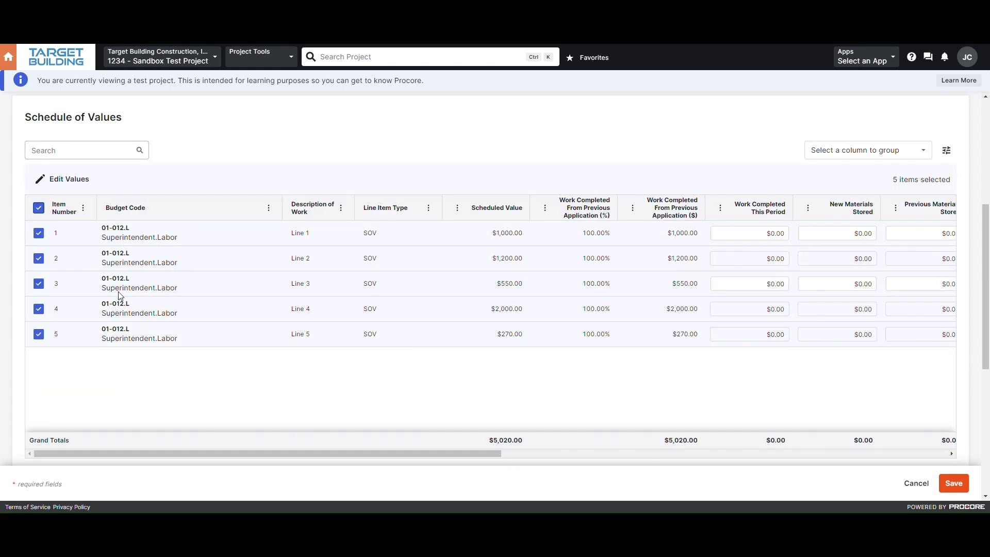
pyautogui.click(43, 182)
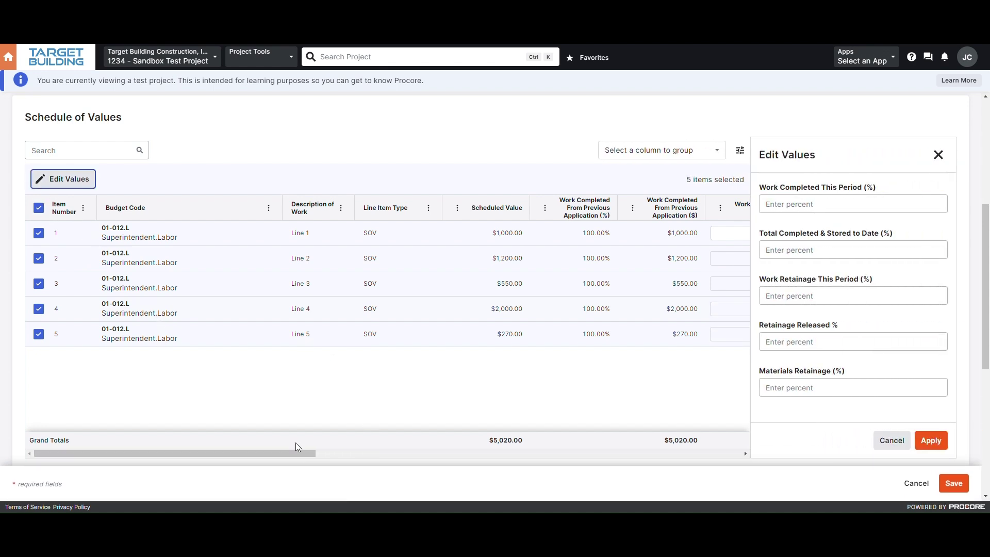
pyautogui.moveTo(304, 453); pyautogui.dragTo(788, 445)
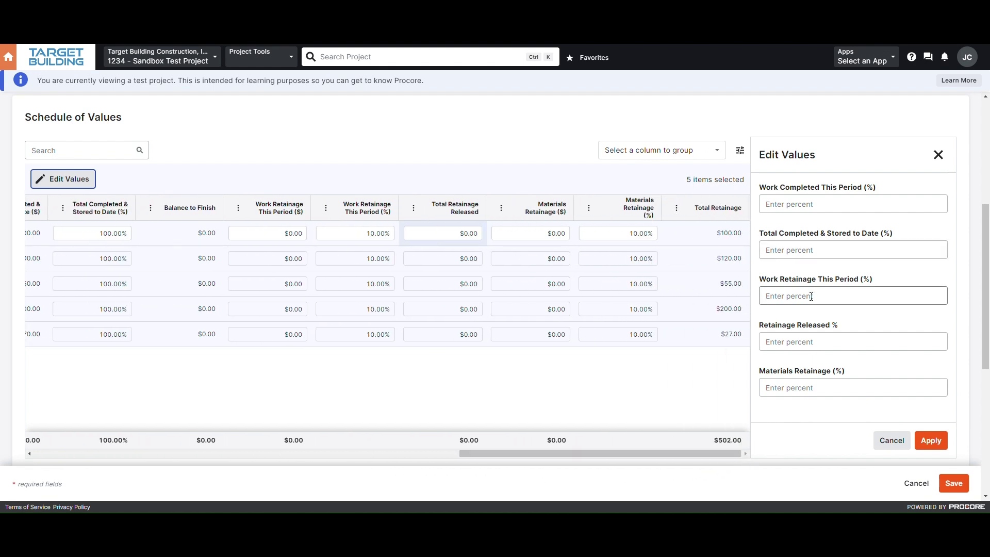
pyautogui.click(793, 341)
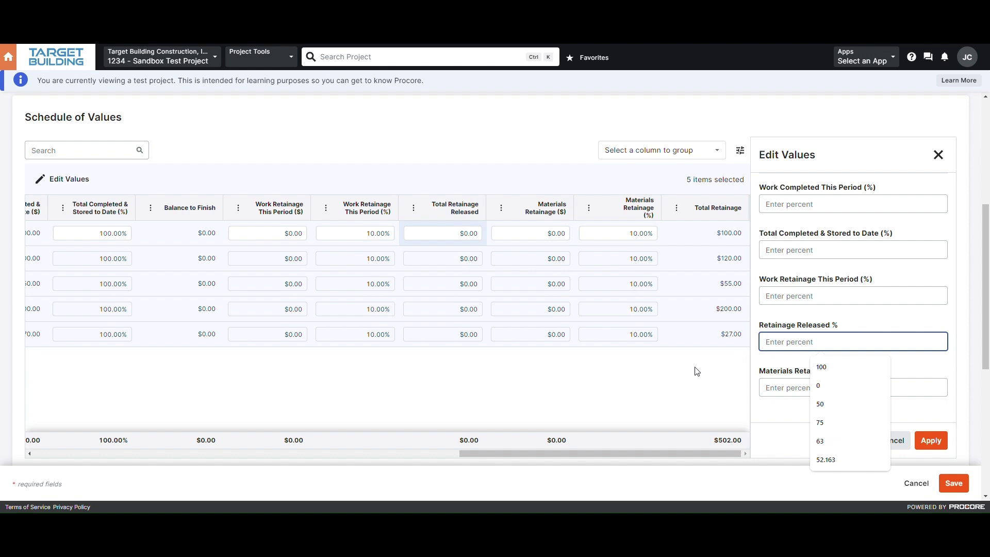
pyautogui.write('100')
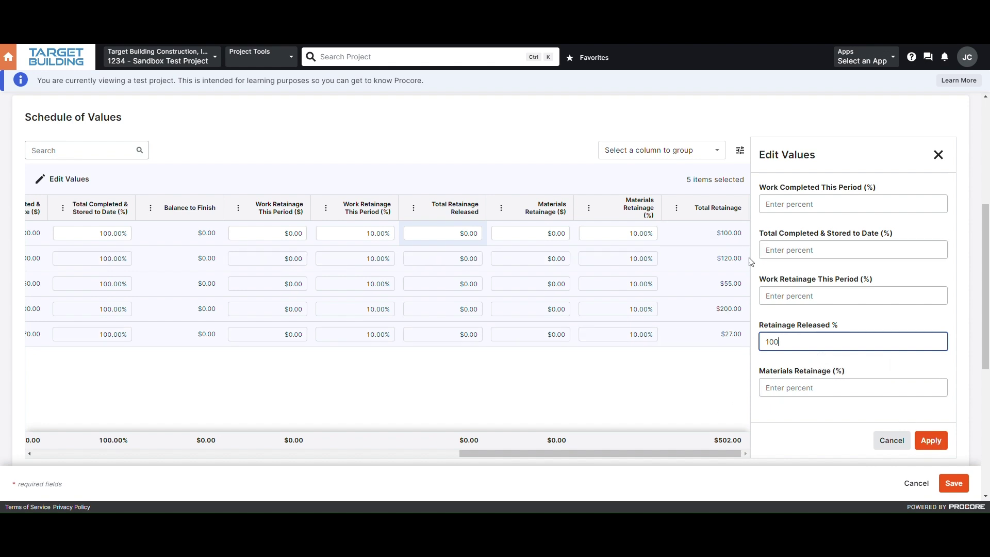
pyautogui.click(931, 440)
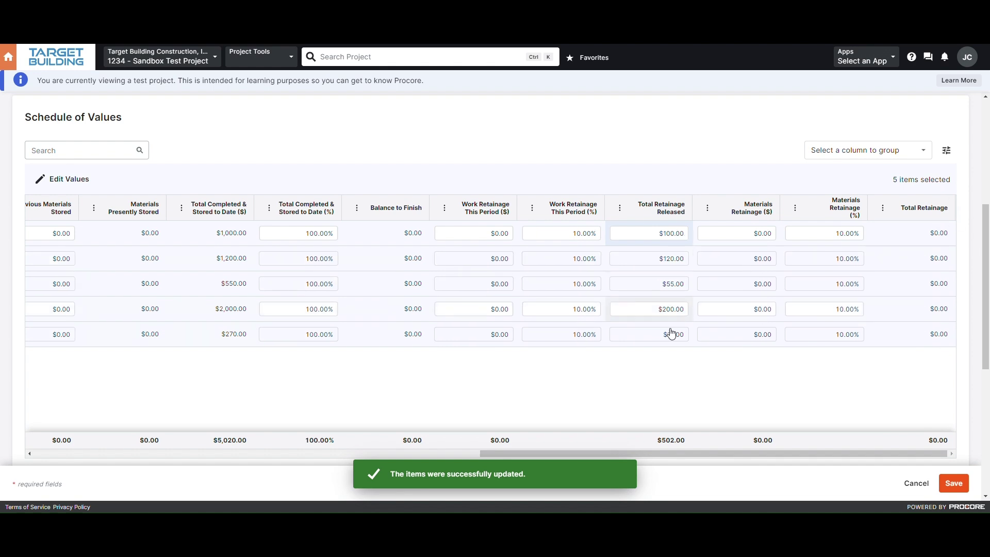
# Release 50% of retainage on all five selected lines with Edit Values.
pyautogui.click(62, 179)
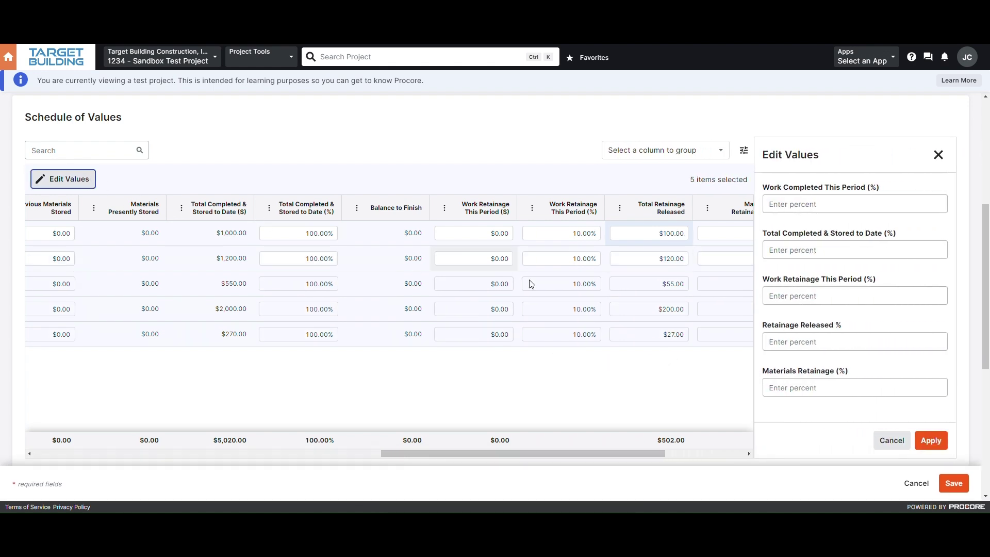
pyautogui.click(819, 346)
pyautogui.write('50')
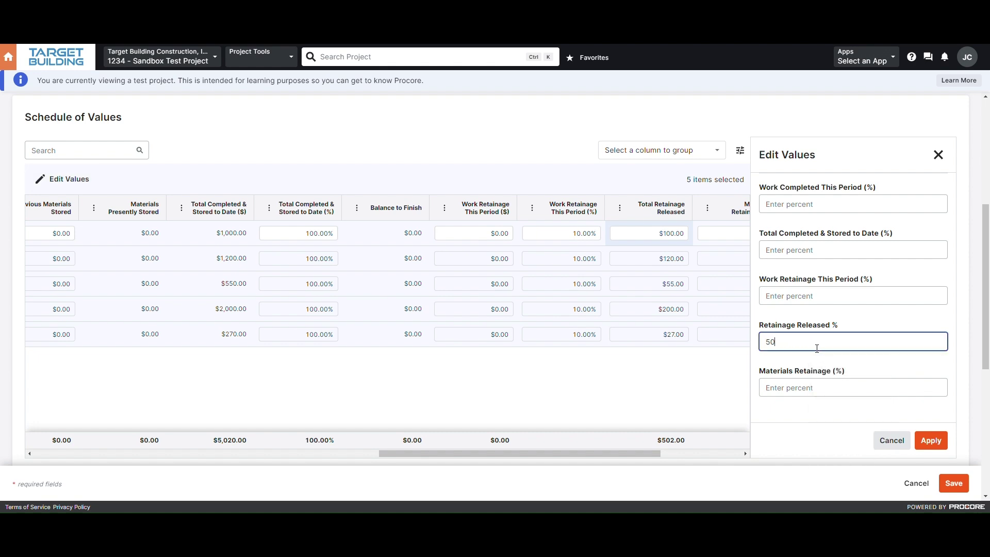
pyautogui.click(931, 440)
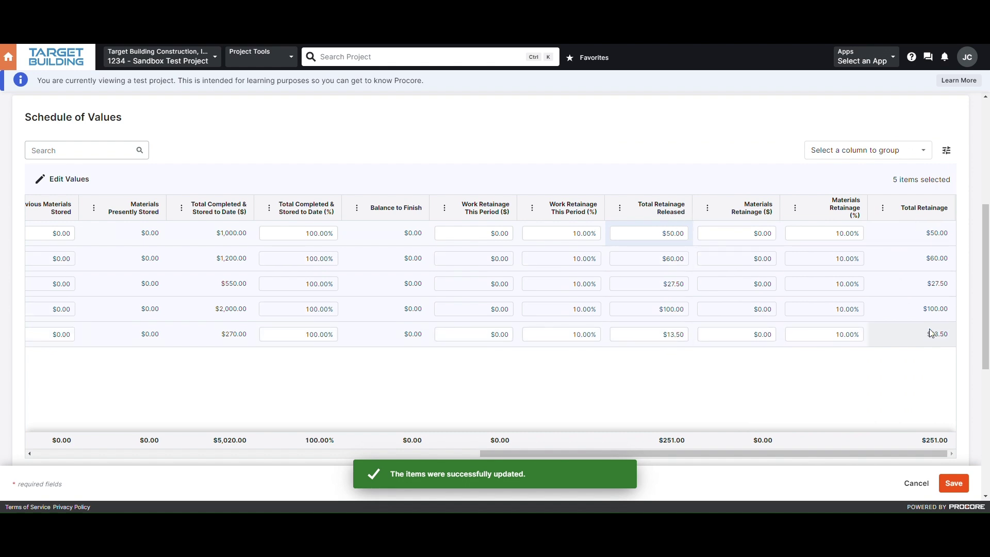
# Raise the retainage release to 75%, giving $376.50 released, $125.50 held, and a $376.50 total.
pyautogui.click(80, 179)
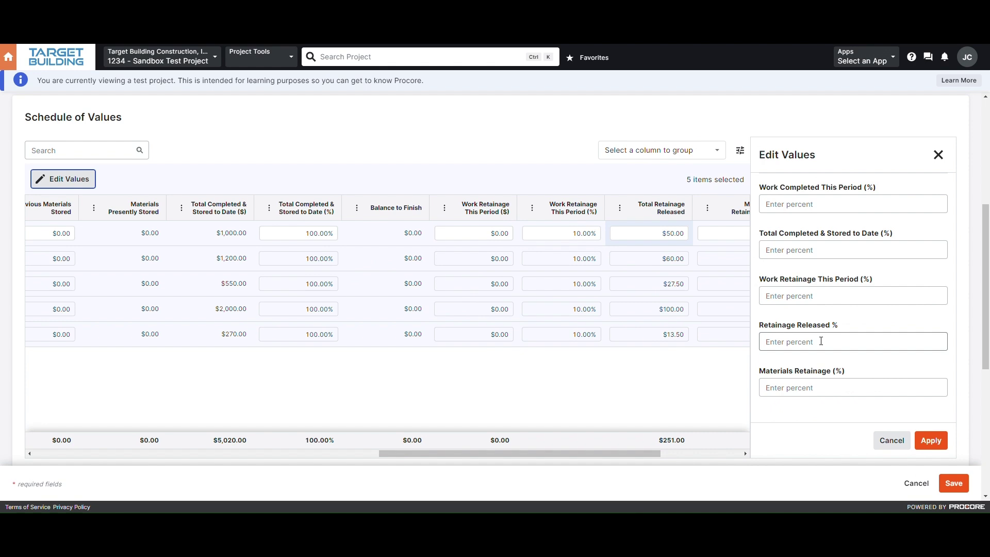
pyautogui.click(821, 341)
pyautogui.write('75')
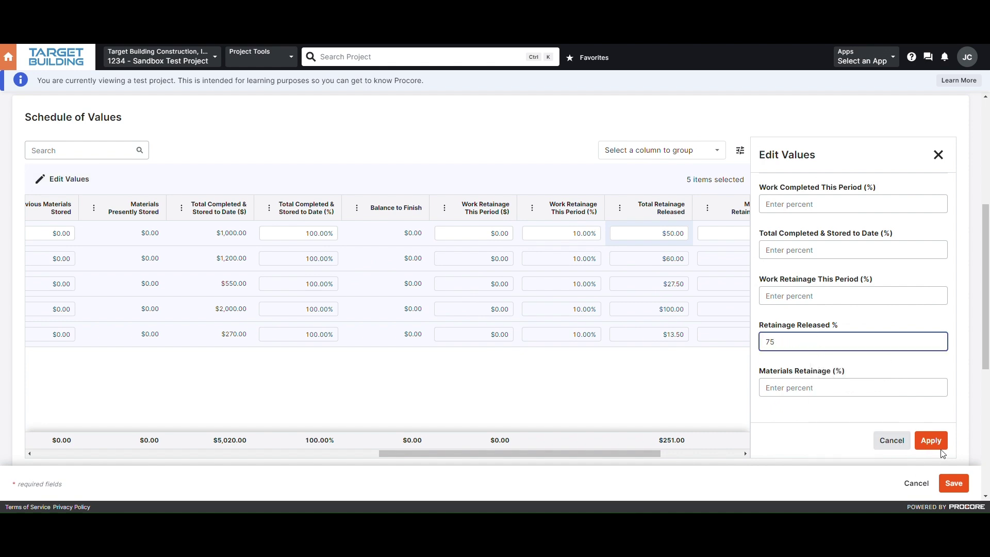
pyautogui.click(940, 447)
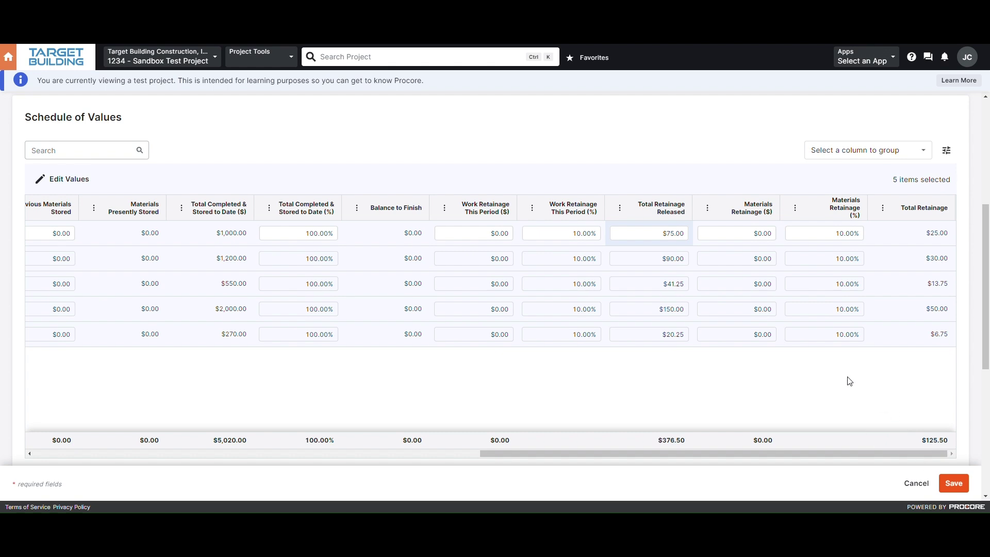
pyautogui.scroll(-5, 848, 374)
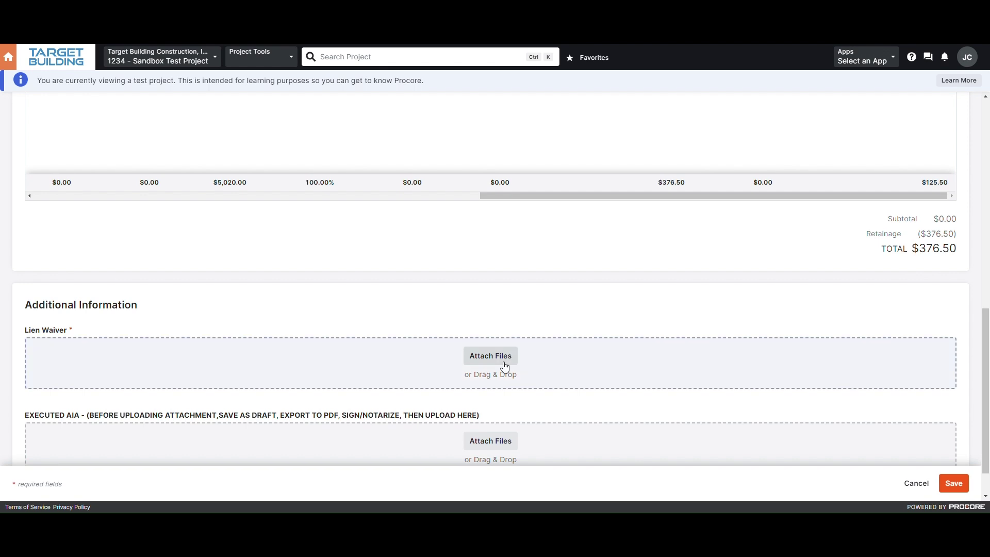
pyautogui.scroll(2, 855, 327)
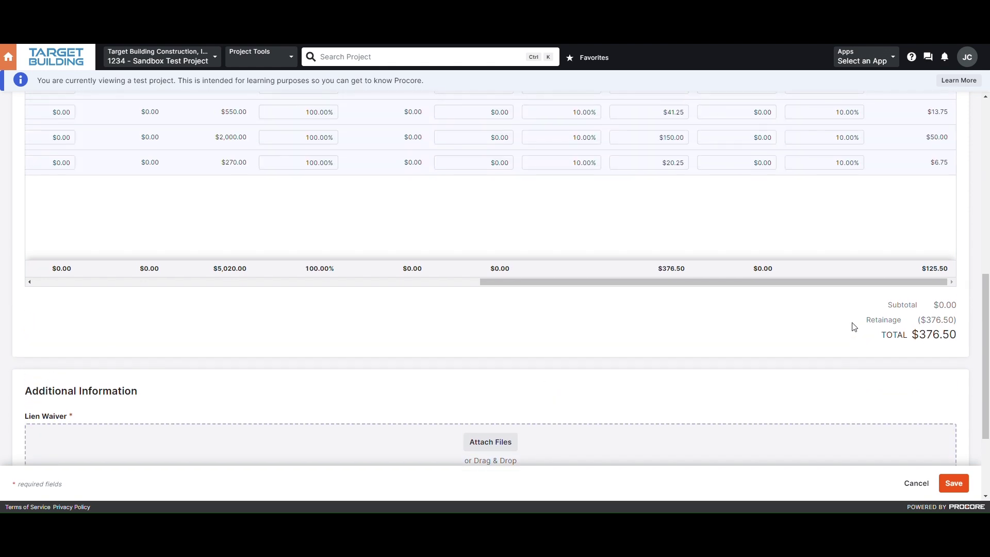